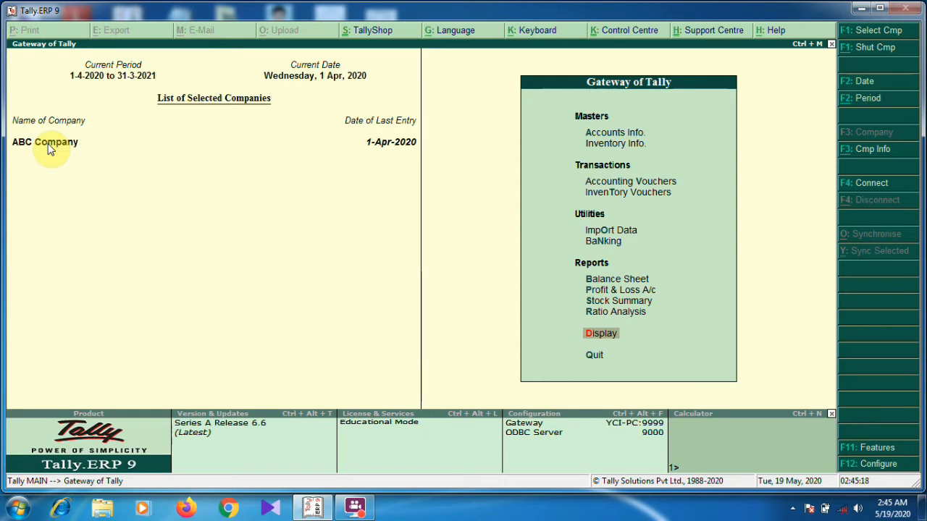
- Start a new single stock item named "Lax Saop" under Primary, with Pc as its unit
click(601, 145)
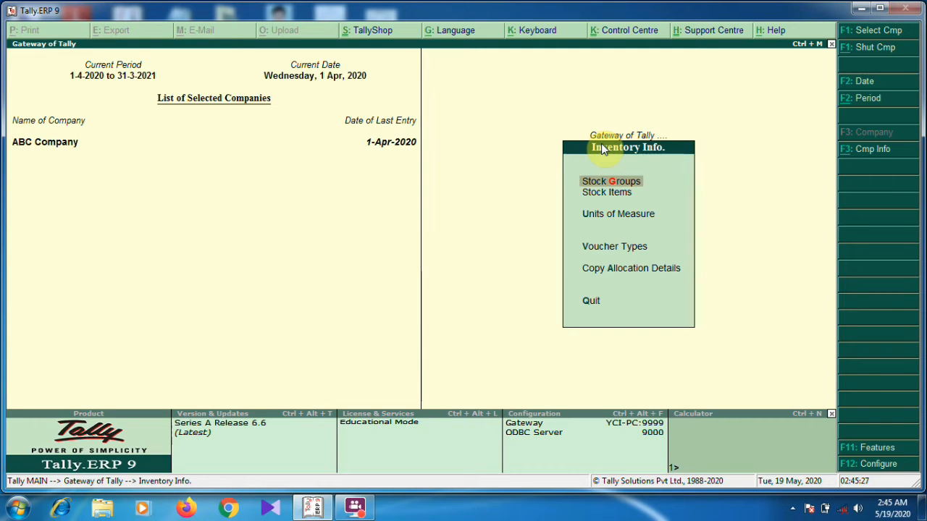
key(Down)
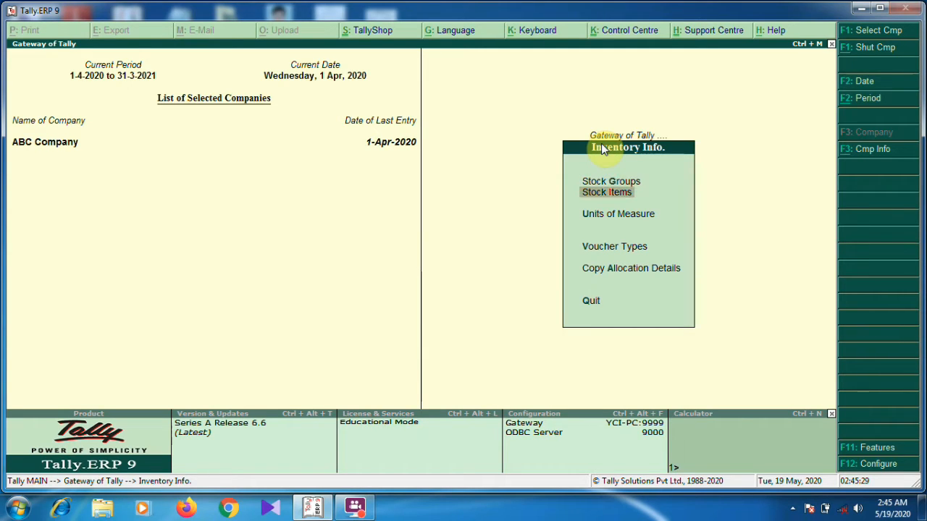
key(Return)
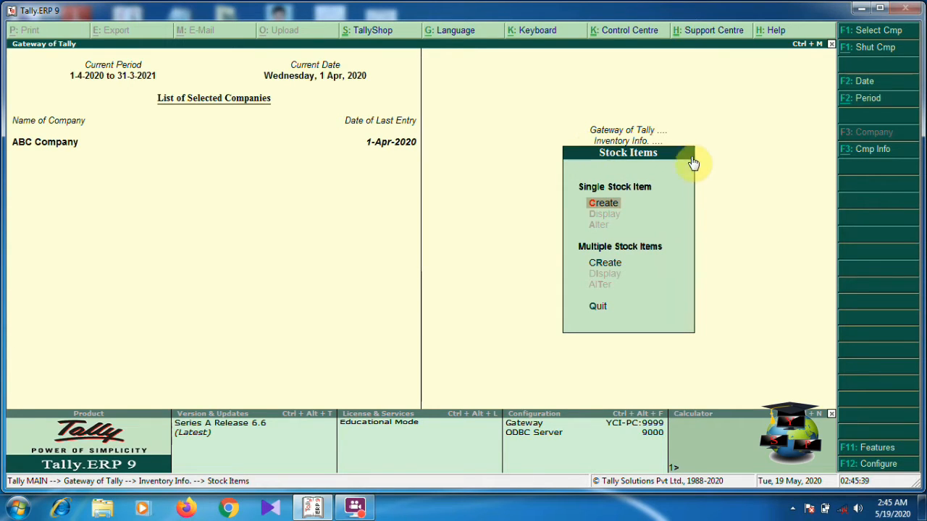
click(599, 207)
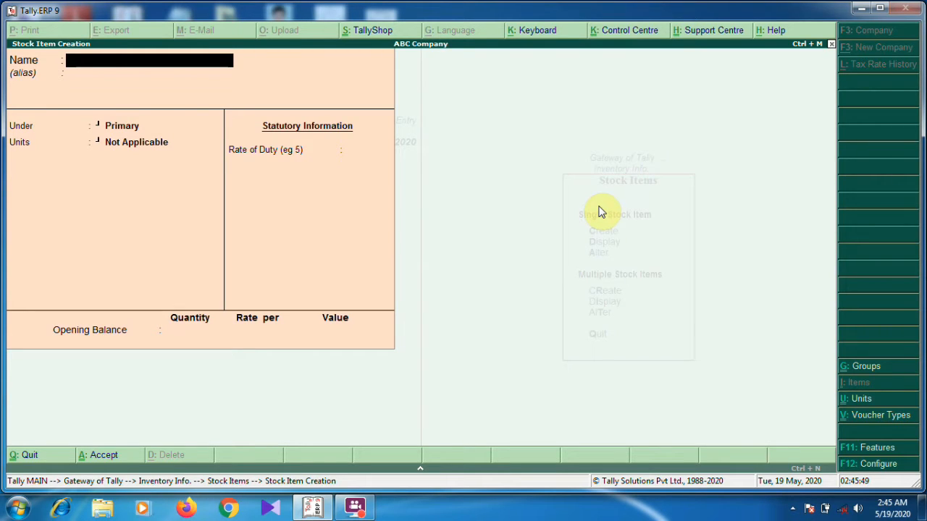
text(Lax Saop)
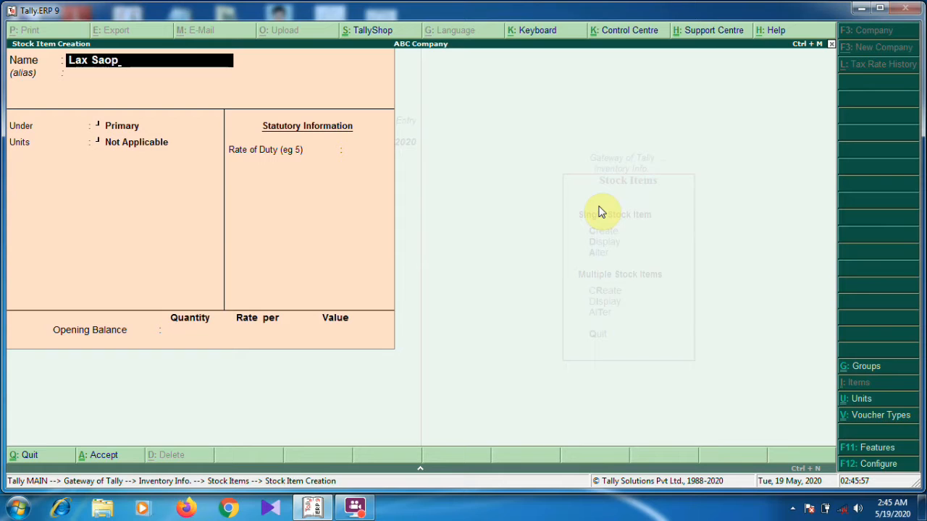
key(Return)
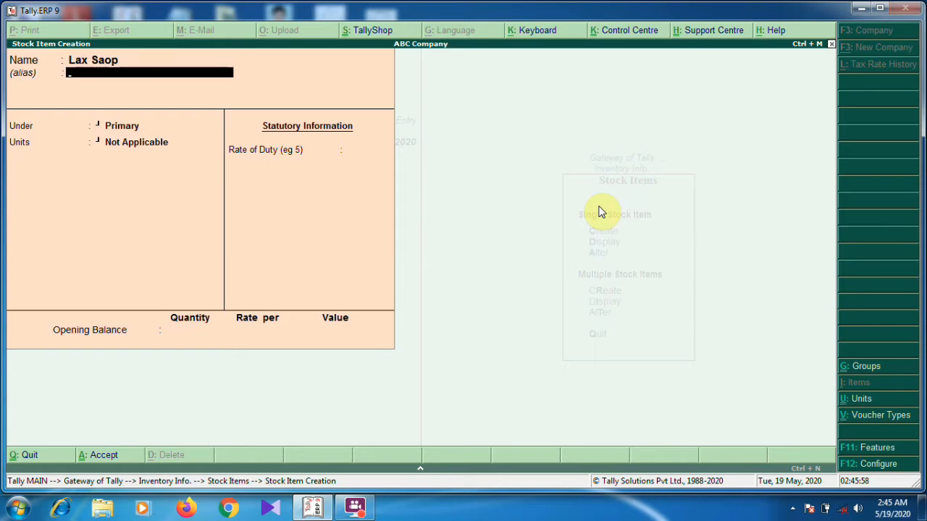
key(Return)
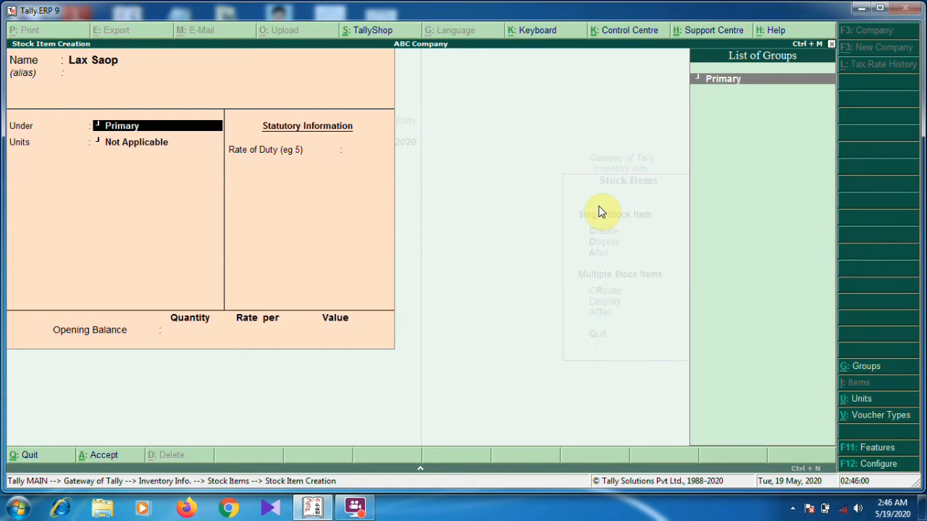
key(Return)
key(Down)
key(Return)
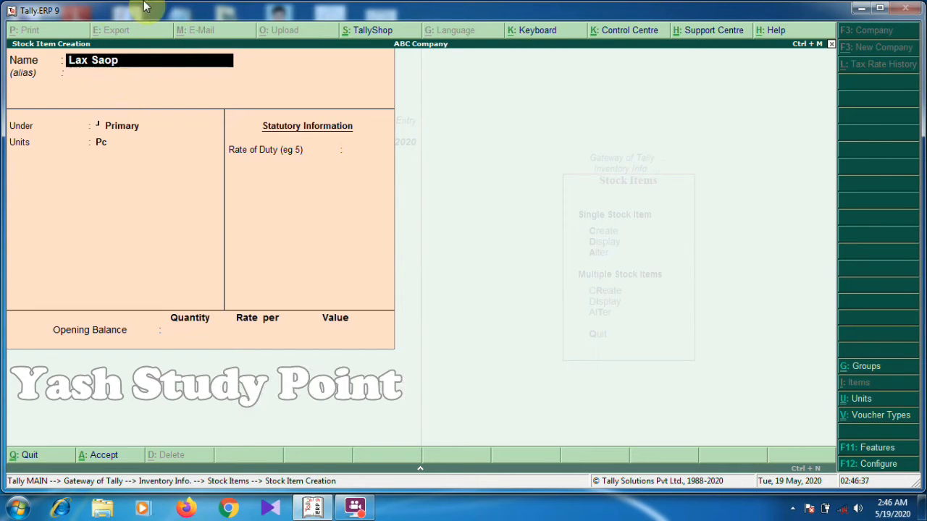
- Enable batch-wise details and expiry dates for batches in the company's inventory features, and save the settings
click(874, 450)
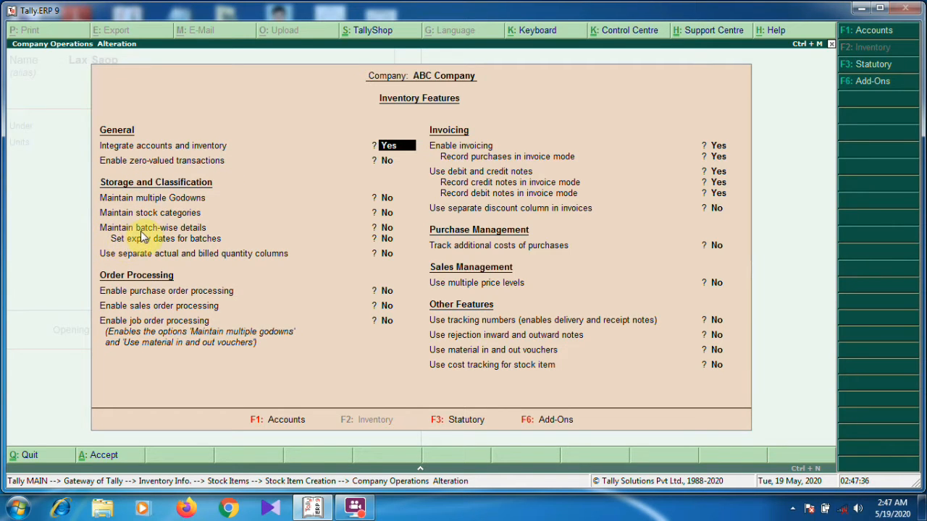
click(386, 230)
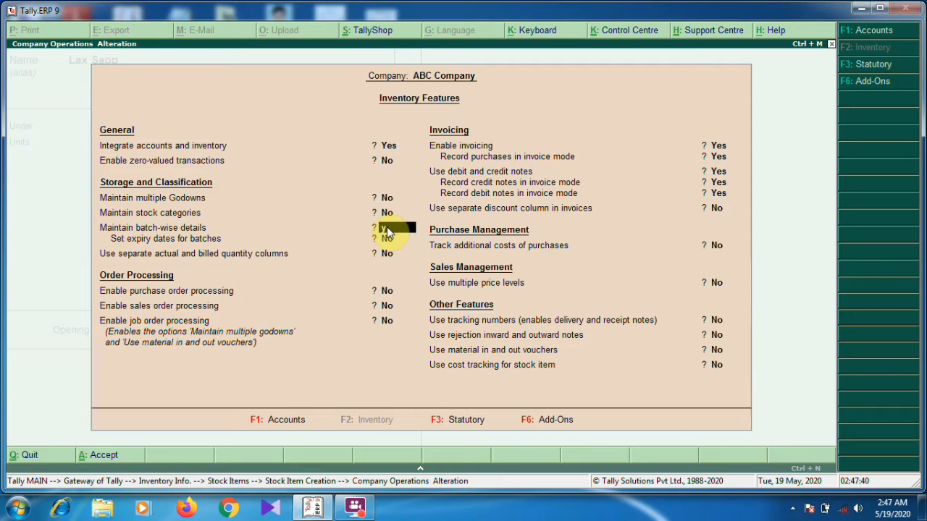
key(Return)
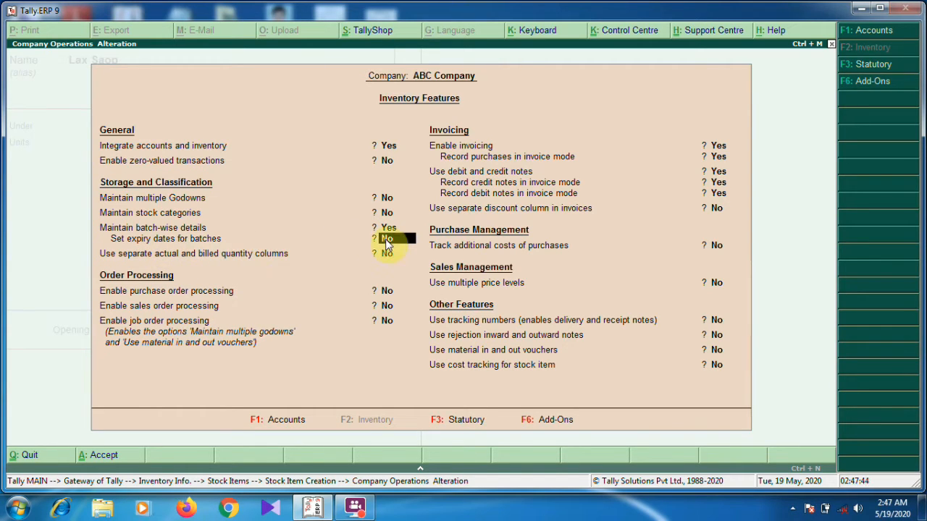
text(y)
key(Return)
key(ctrl+a)
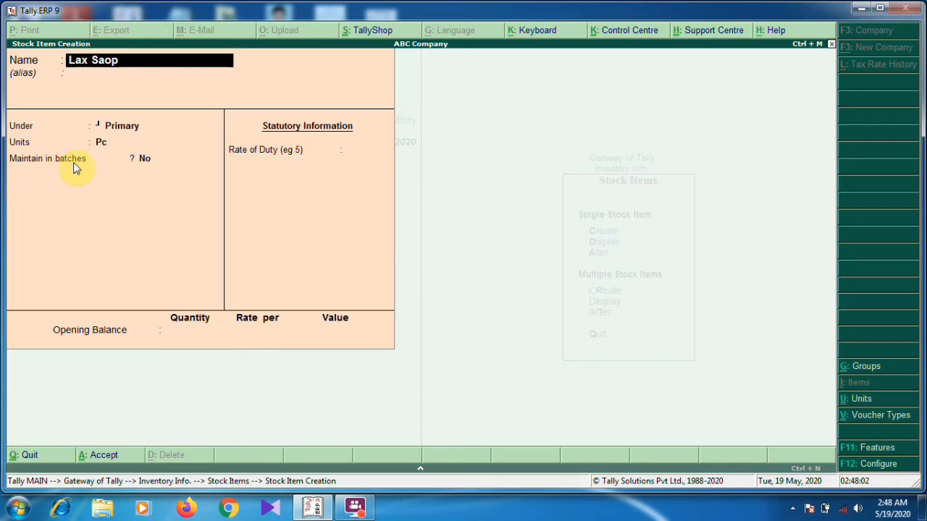
- Set the Lax Saop item to be maintained in batches with manufacturing date tracking and expiry dates, and save it
click(140, 161)
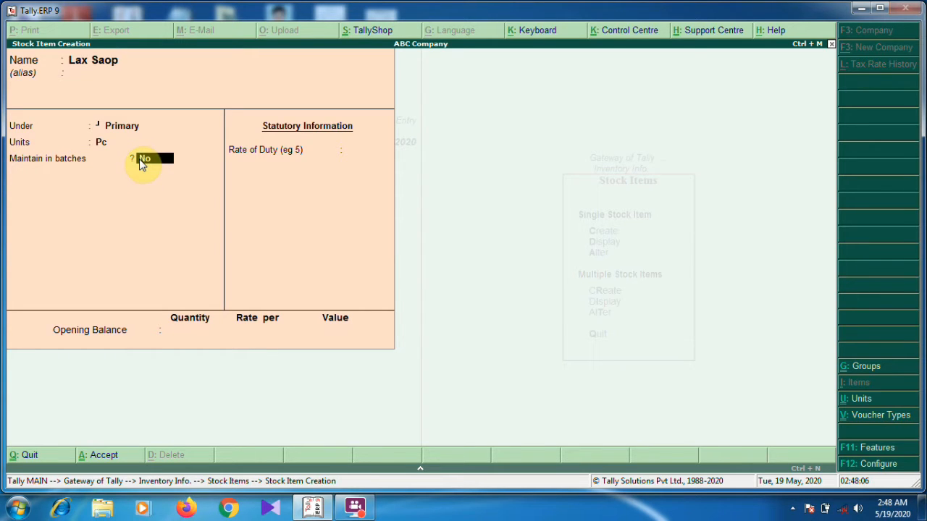
key(y)
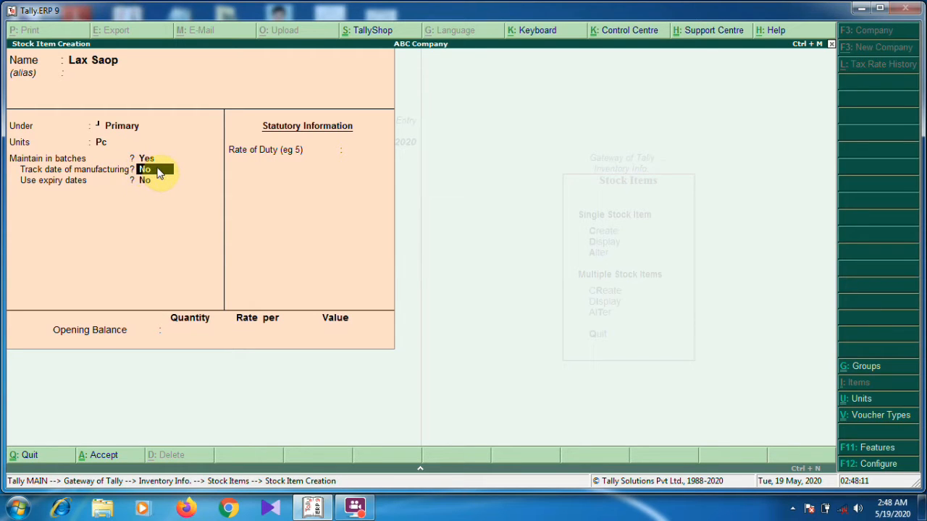
key(y)
key(Return)
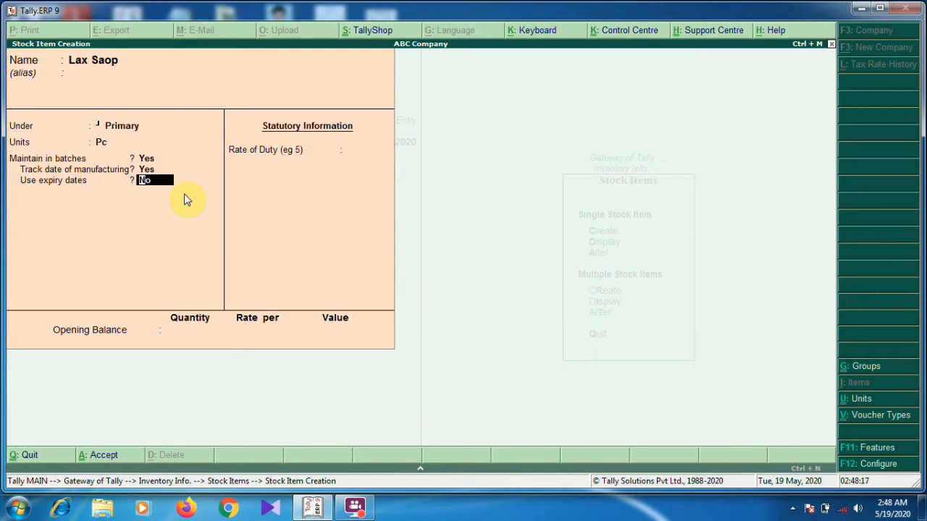
text(y)
key(Return)
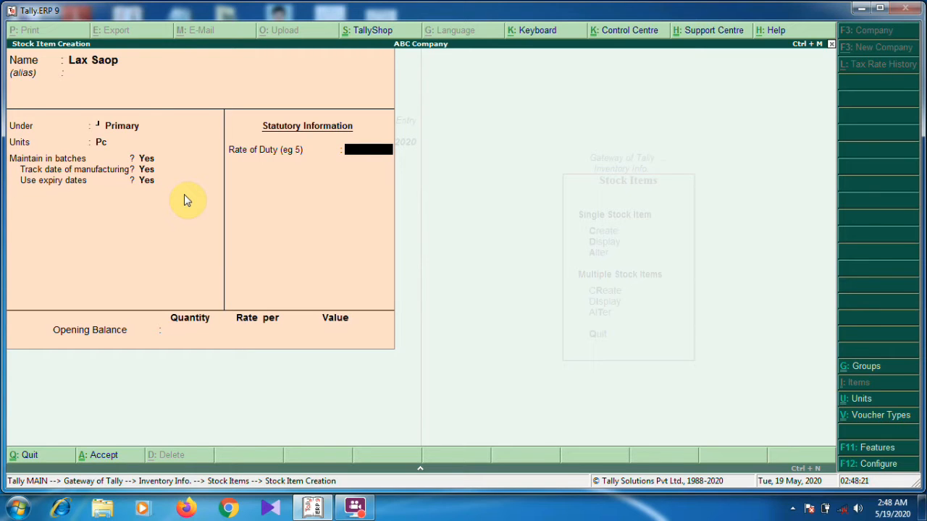
key(ctrl+a)
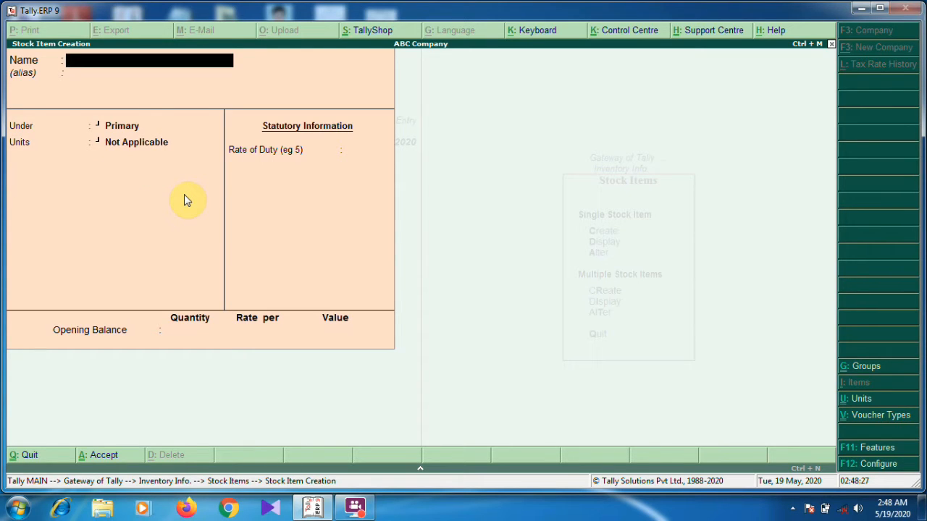
- Leave stock item creation and open a new purchase voucher
key(Escape)
key(Return)
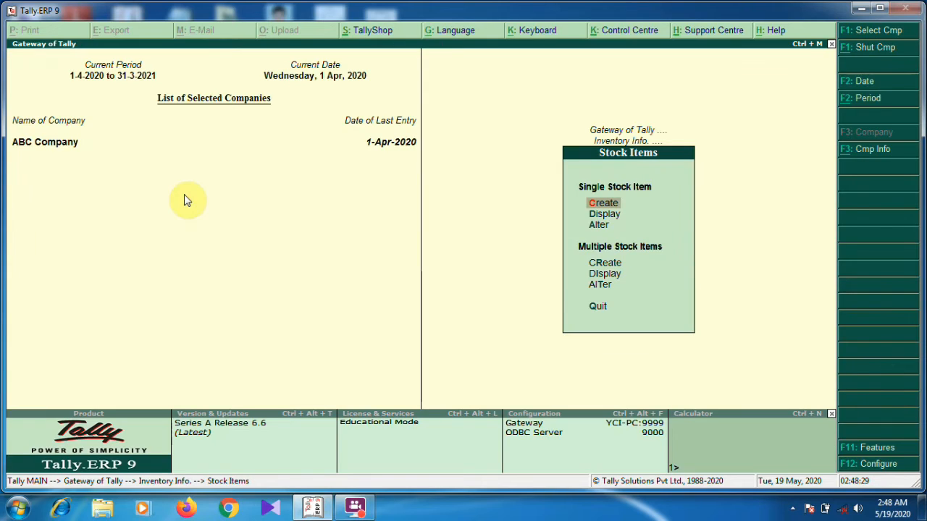
key(Escape)
key(Escape)
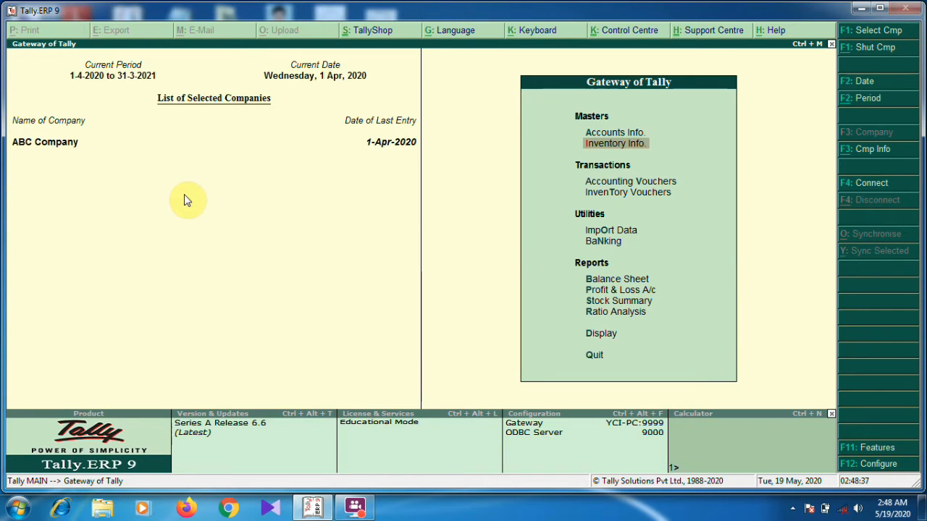
key(Down)
key(Return)
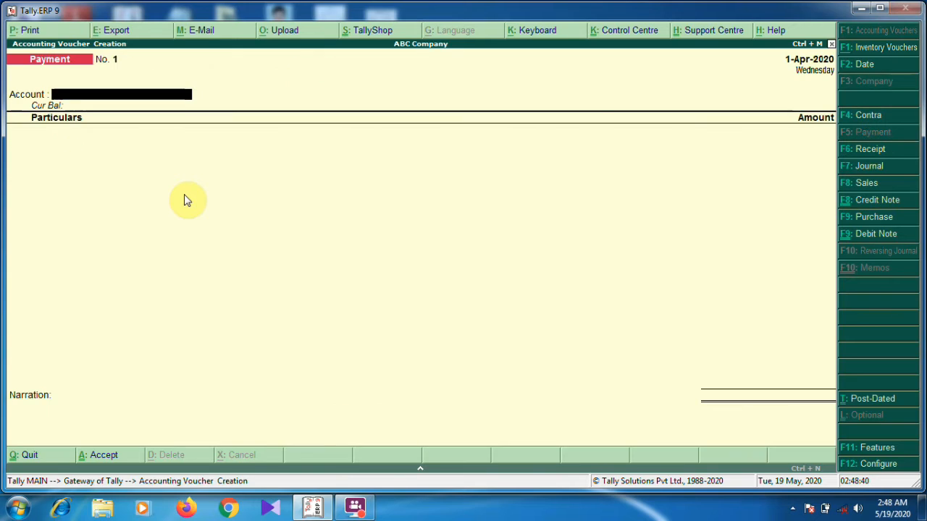
click(883, 219)
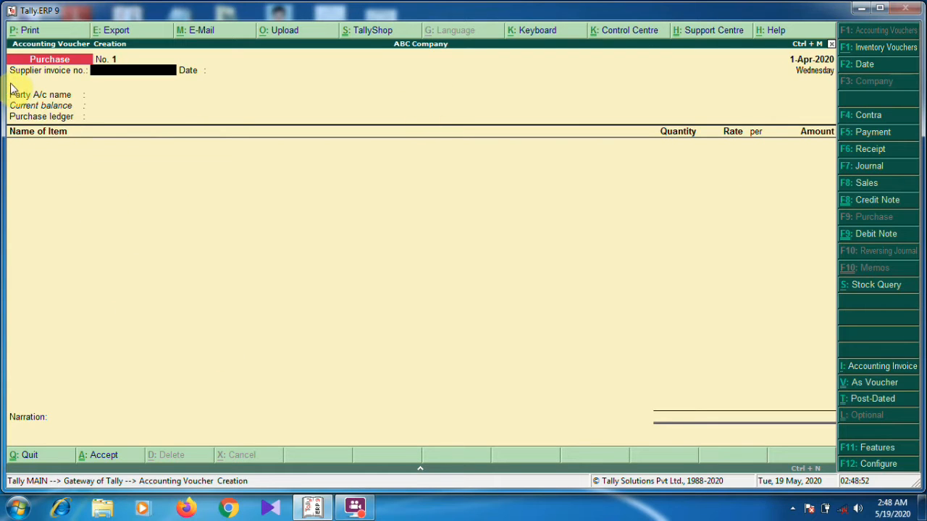
- Enter supplier invoice number 101 dated 1-Apr-2020 and choose Mohit Lax Company as the party account
text(1)
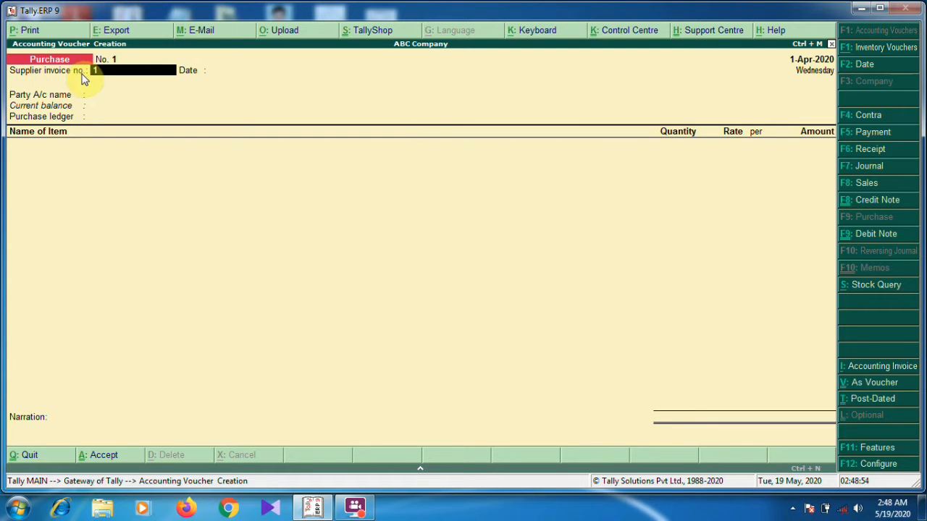
text(01)
key(Return)
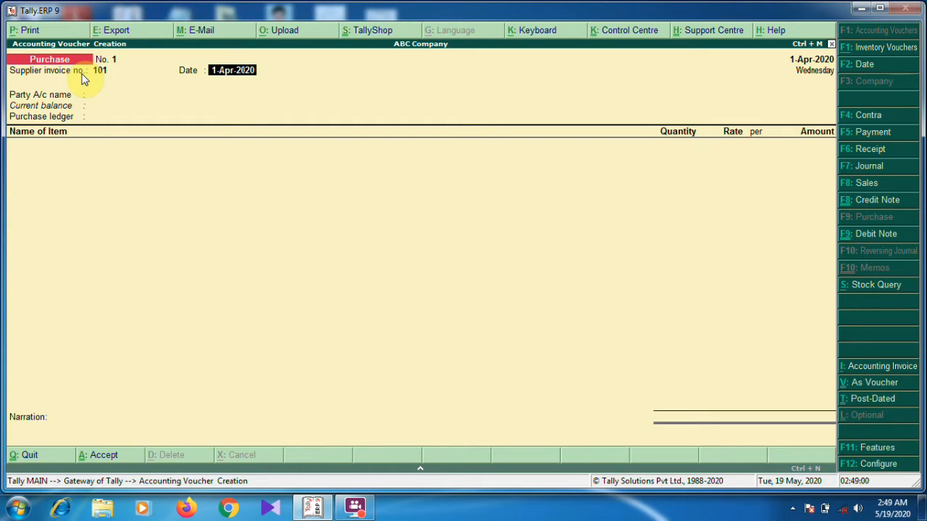
key(Return)
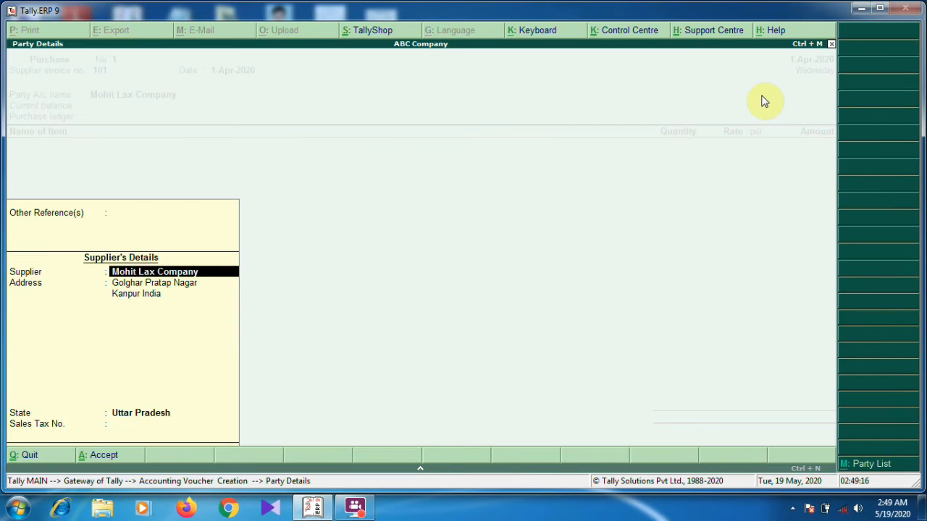
- Accept the supplier's details and set the purchase ledger to Purchase
key(Return)
key(Return)
key(Return)
key(Return)
key(Return)
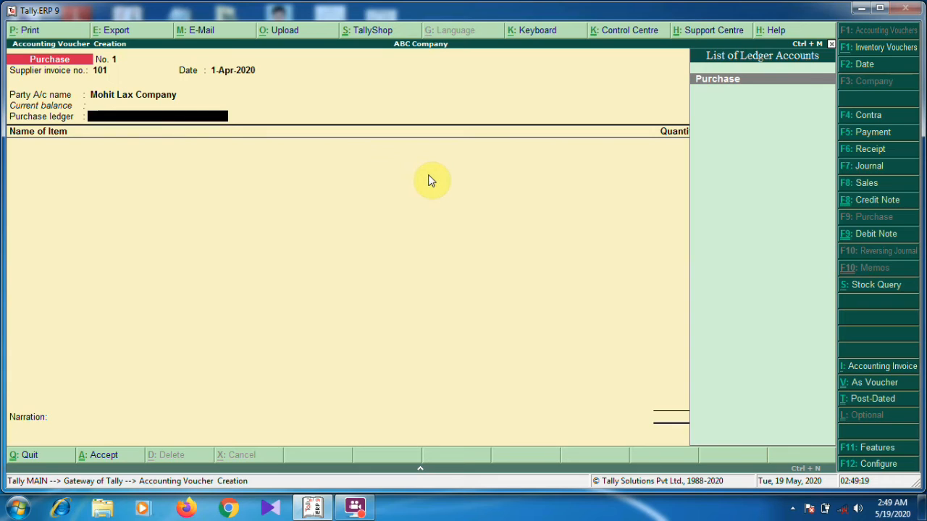
key(Return)
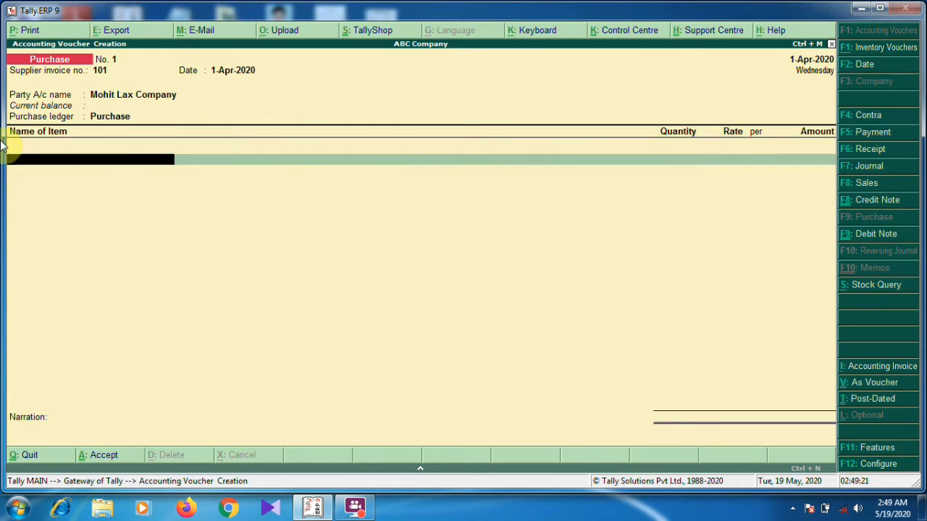
- Add the item Lax Saop to the voucher and assign it new batch number 10
text(Lax Saop)
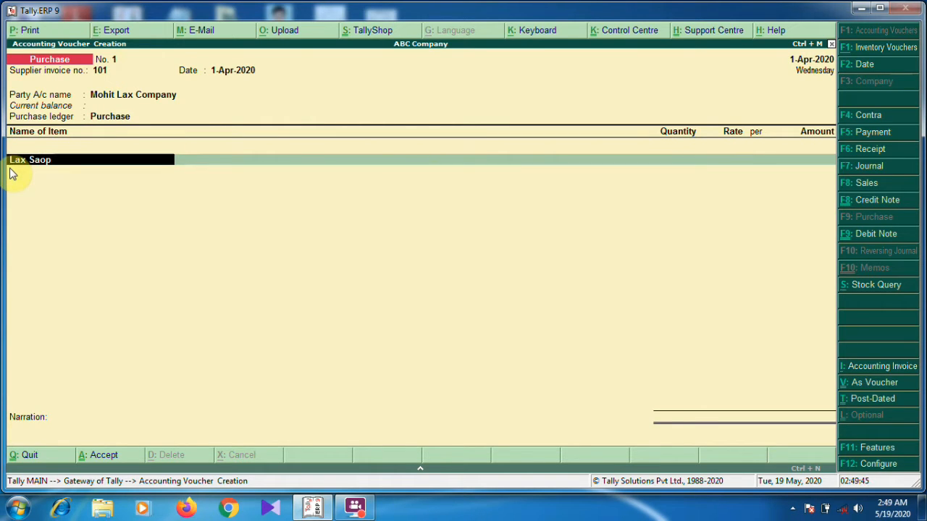
key(Return)
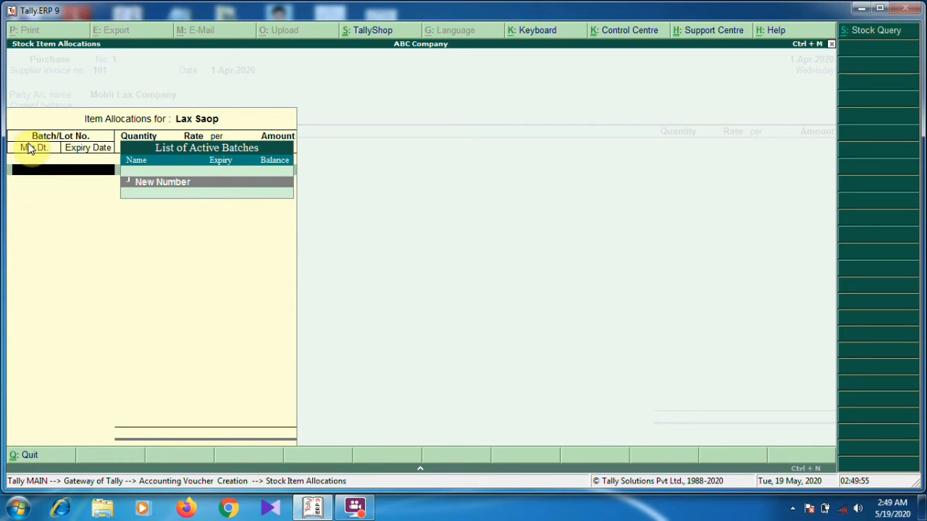
click(164, 184)
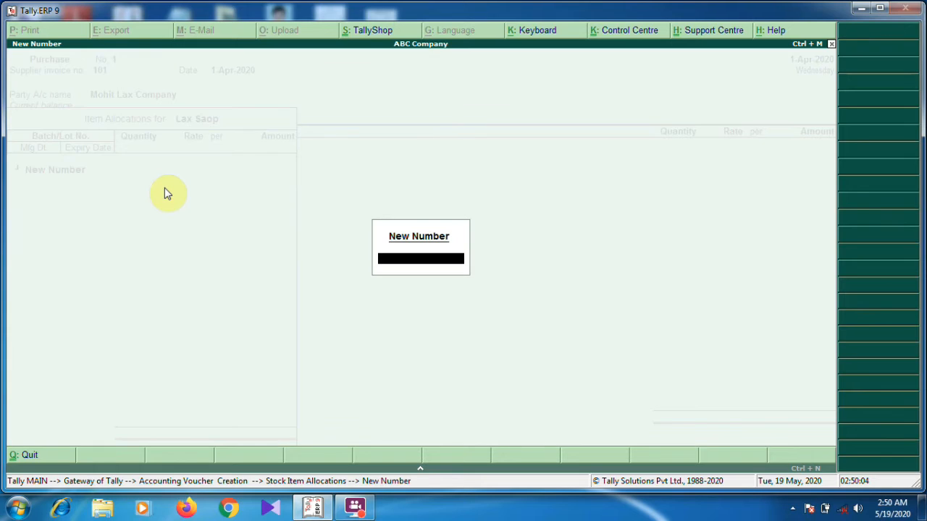
text(10)
key(Return)
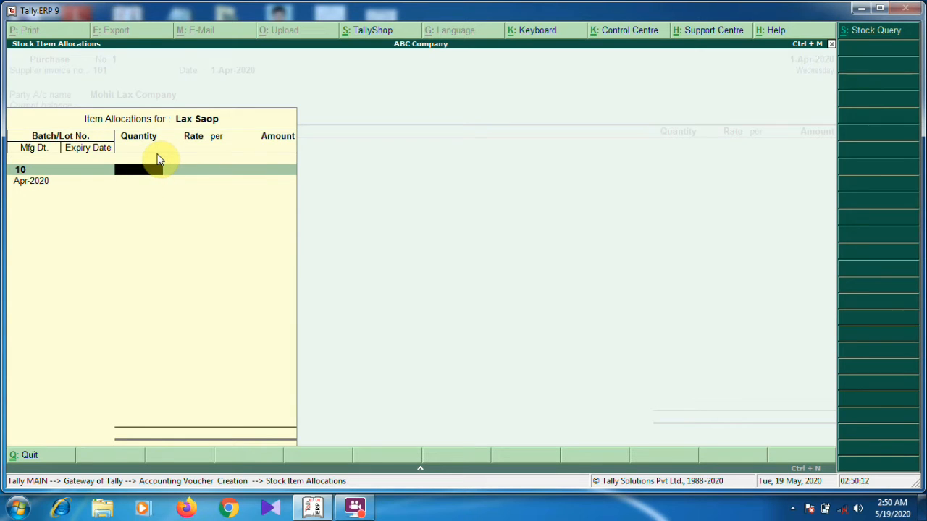
- Set the batch's quantity to 200 Pc at a rate of 9 per Pc, and accept Apr-2020 as the manufacturing date
text(200)
key(Return)
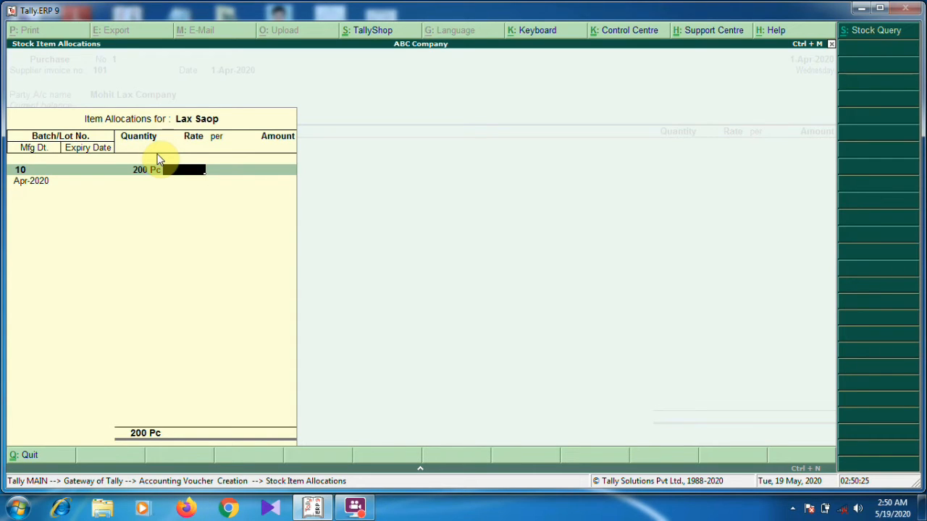
text(9)
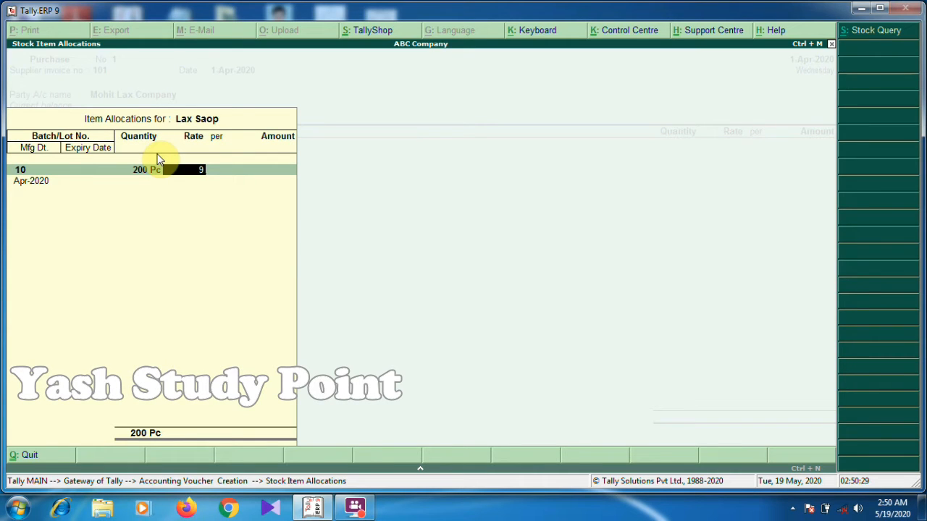
key(Return)
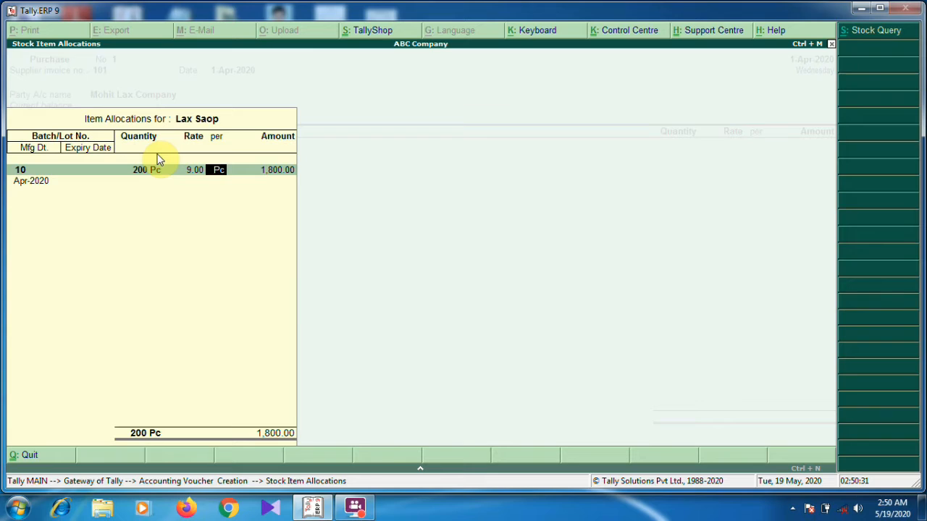
key(Return)
key(Return)
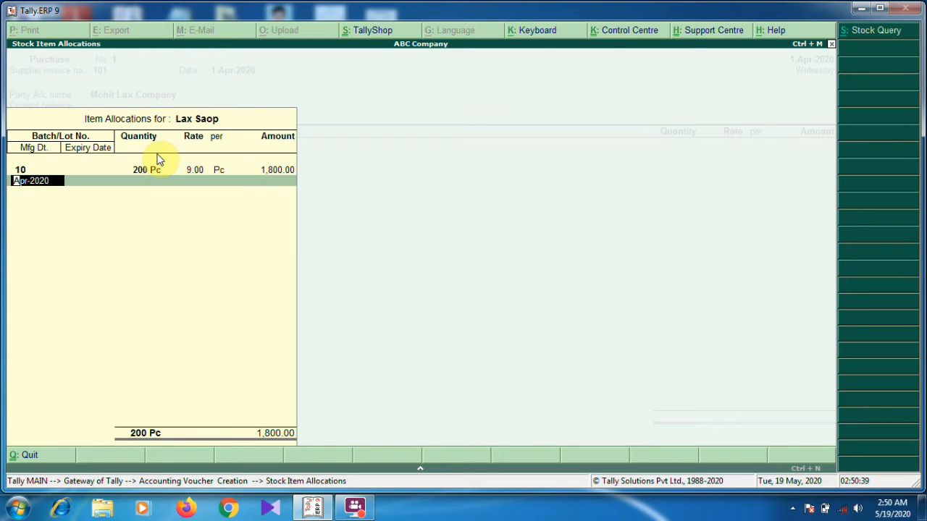
key(Return)
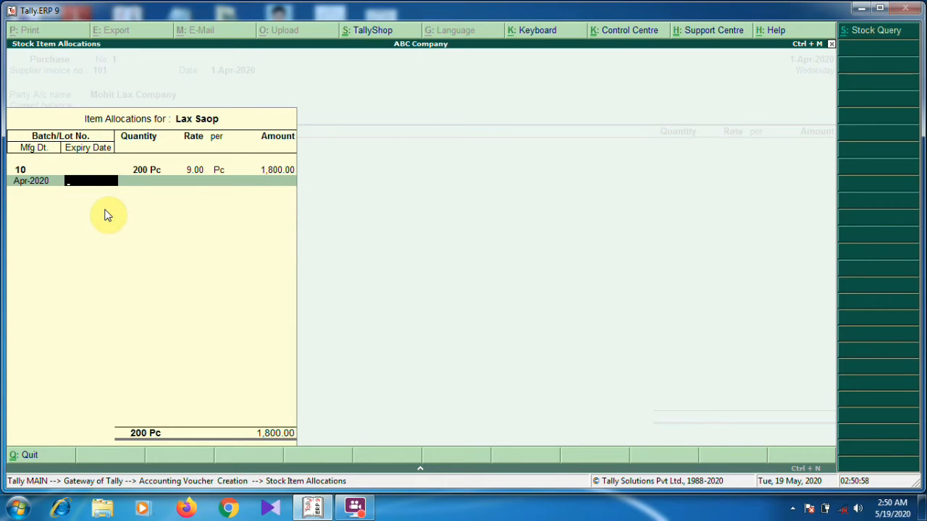
- Set batch 10's expiry date to 1/4/2021 and finish the batch allocation for Lax Saop
text(1/4/2021)
key(Return)
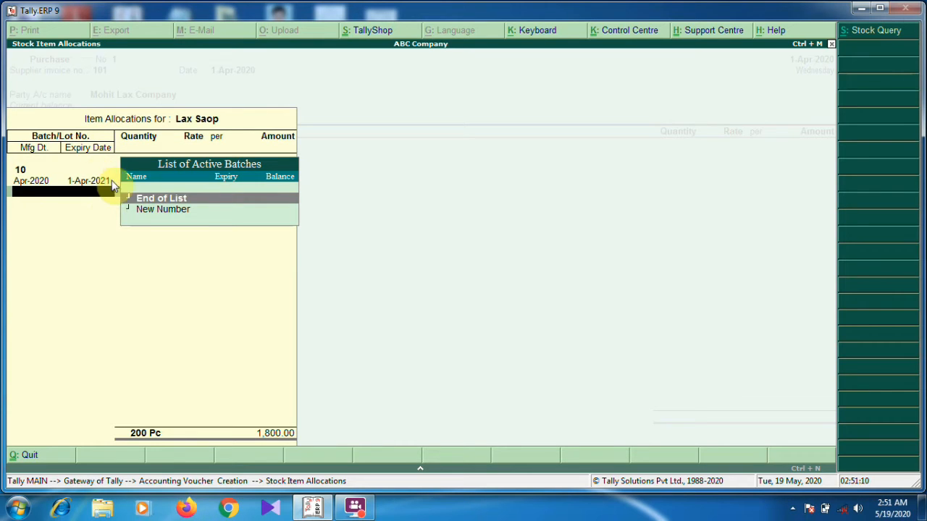
key(Return)
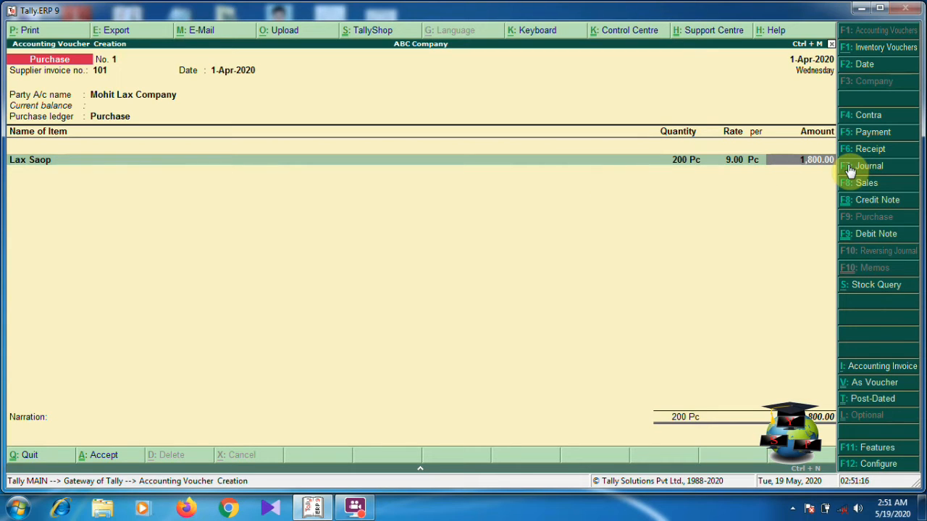
- End the item list and save the purchase voucher for supplier invoice 101 without a narration
key(Return)
key(Return)
key(Return)
key(Return)
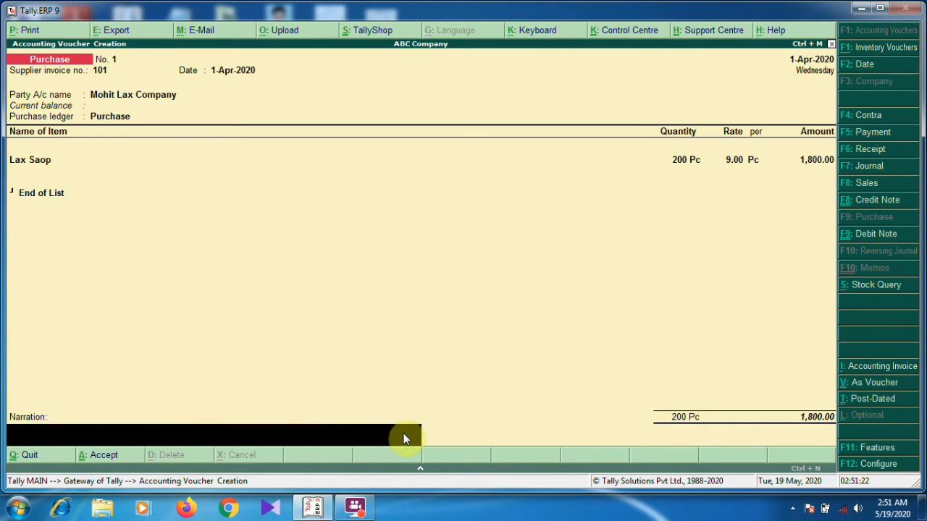
key(Return)
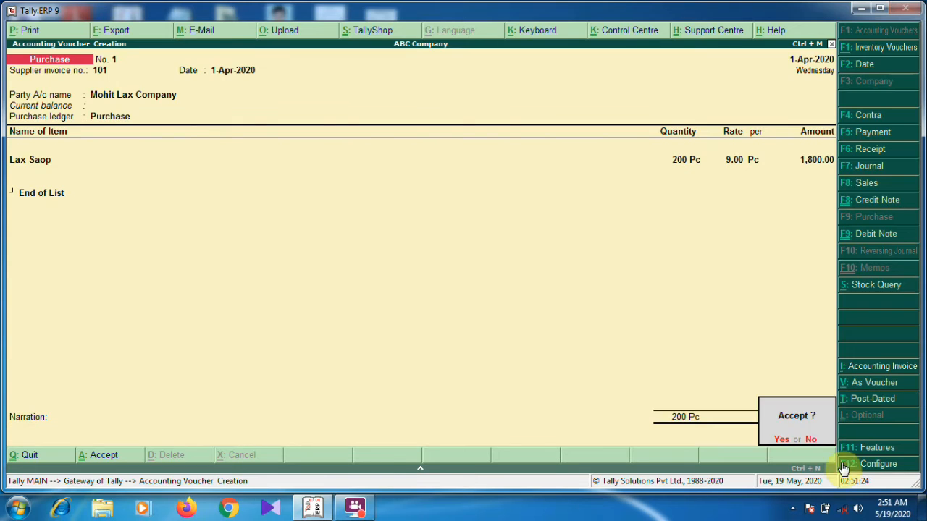
key(Return)
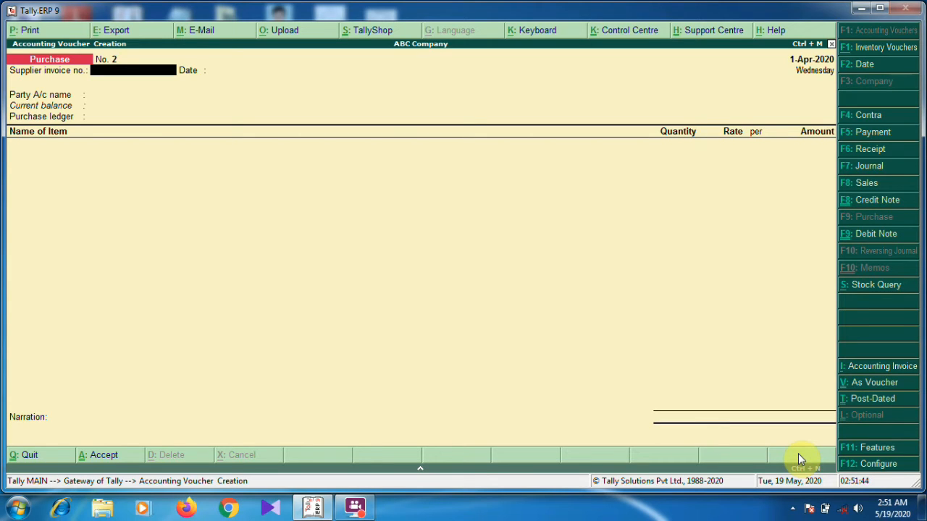
- Date the new purchase voucher 2-4-2020, enter supplier invoice number 11 with the same date, and choose Mohit Lax Company as the party account
key(F2)
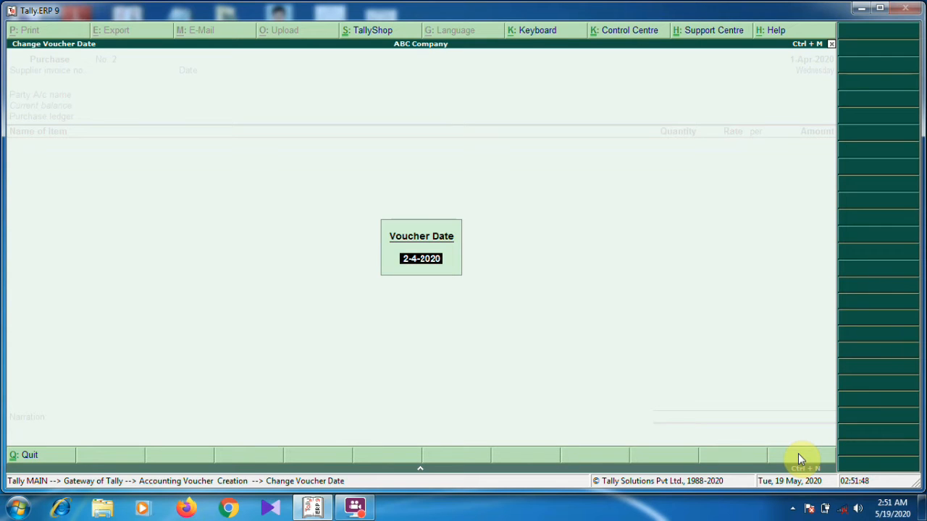
key(Return)
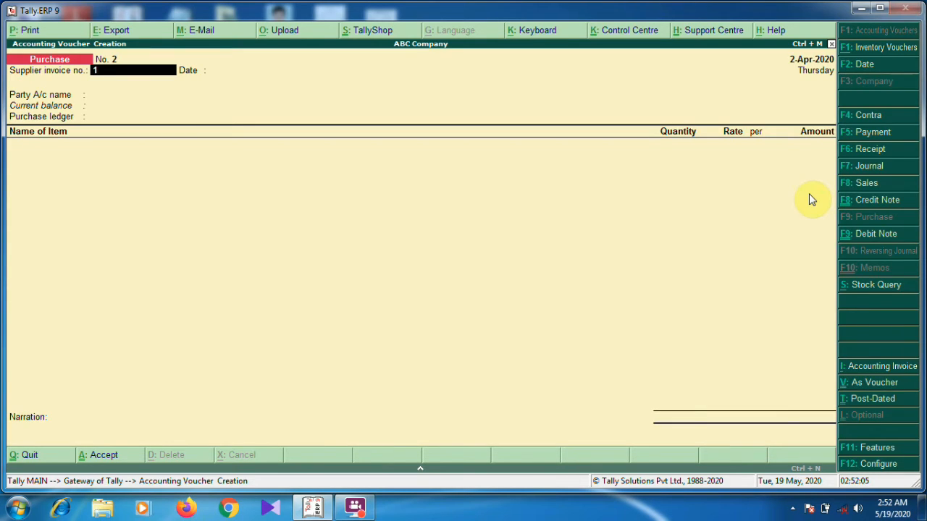
text(11)
key(Return)
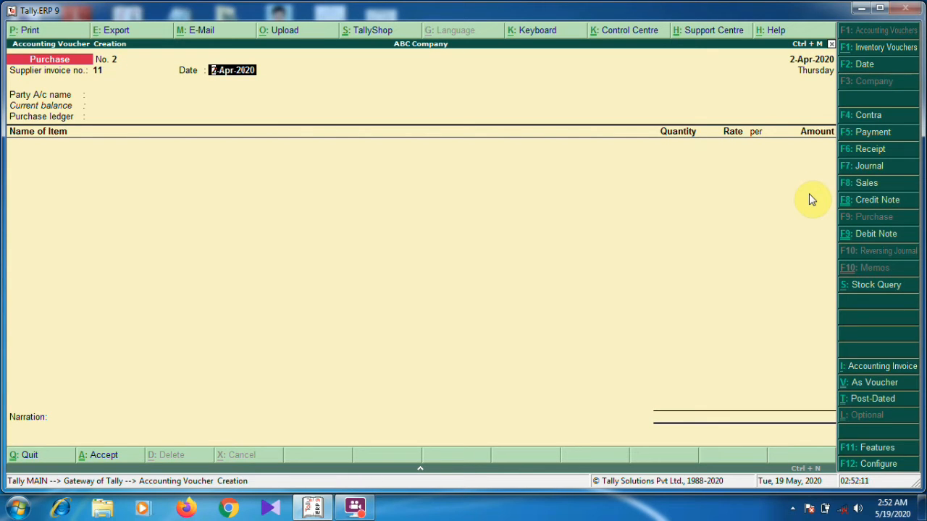
key(Return)
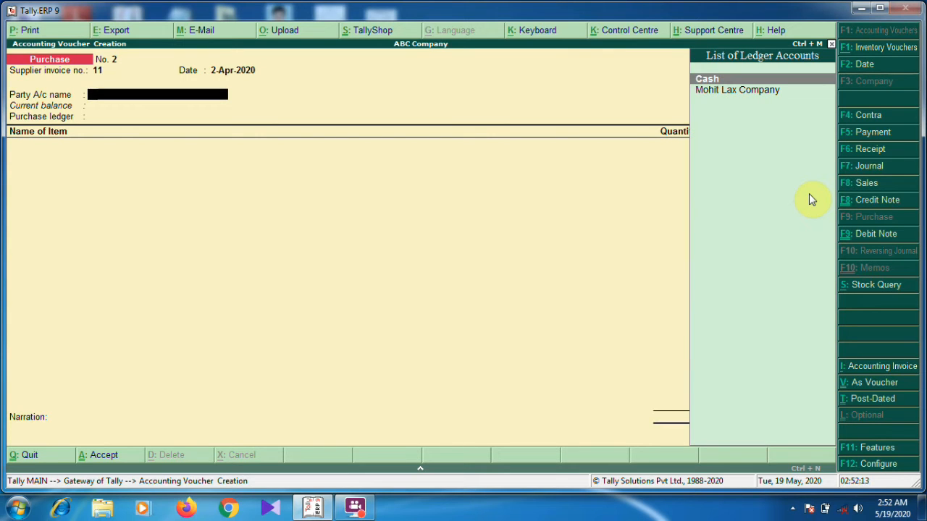
key(Down)
key(Return)
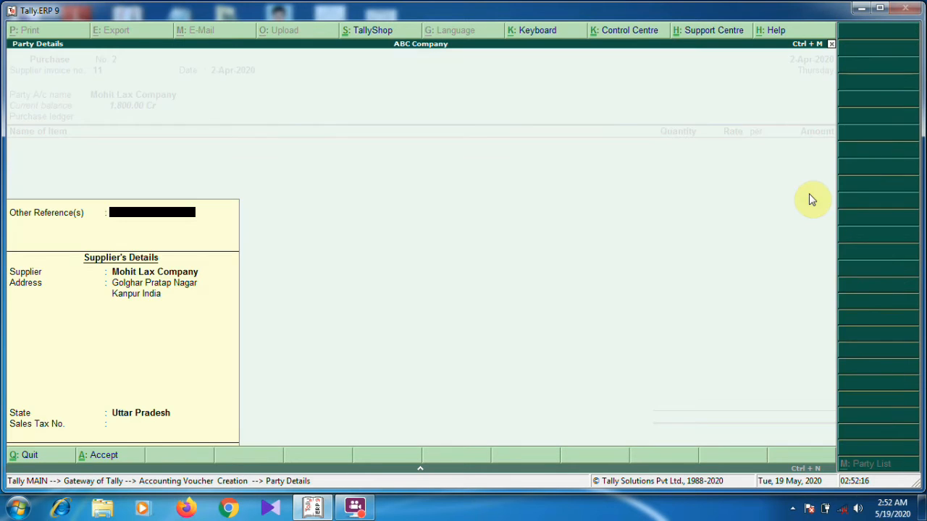
- Accept the supplier's details for invoice 11 and select Purchase as the purchase ledger
key(Return)
key(Return)
key(Return)
key(Return)
key(Return)
key(Return)
key(Return)
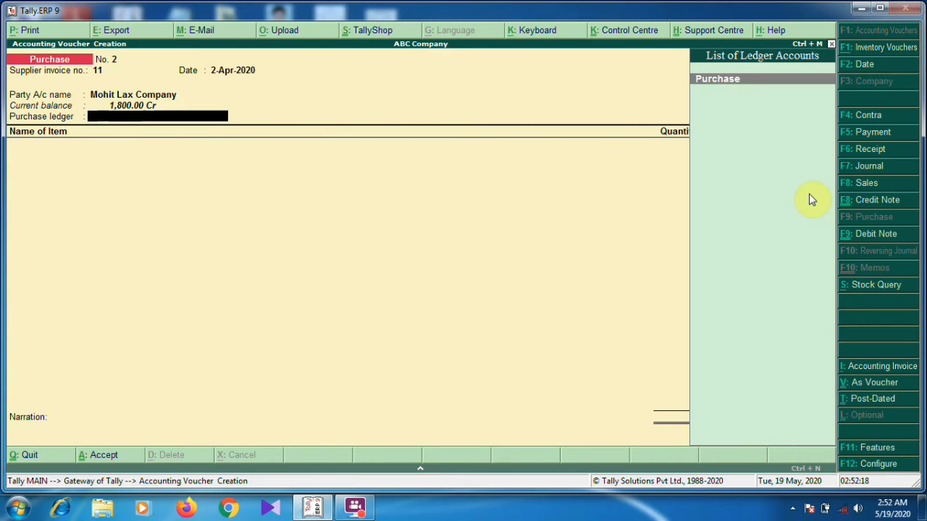
key(Return)
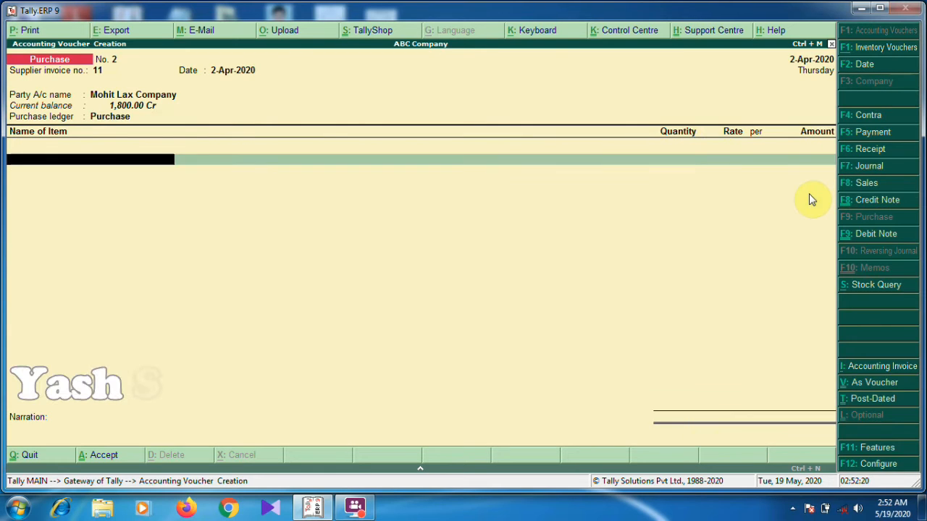
- Add the item Lax Saop to the second purchase voucher and assign it new batch number 11
text(L)
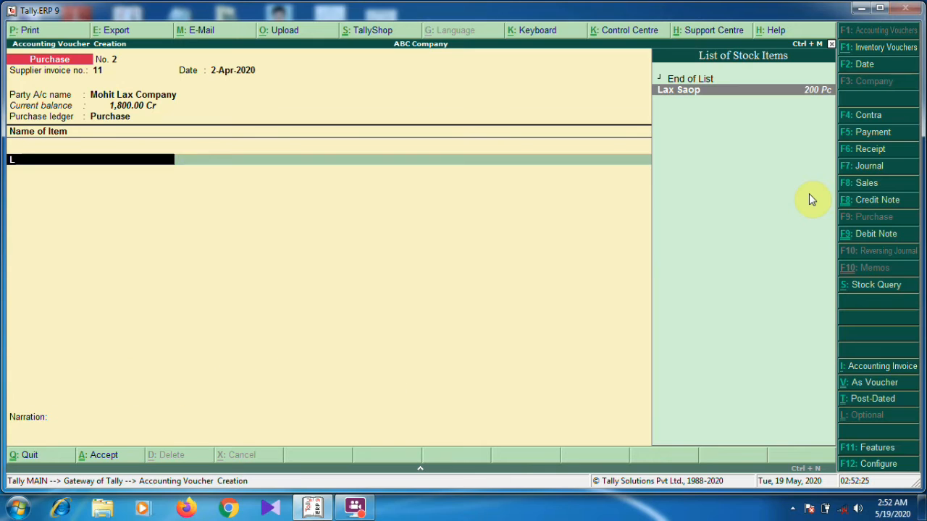
key(Return)
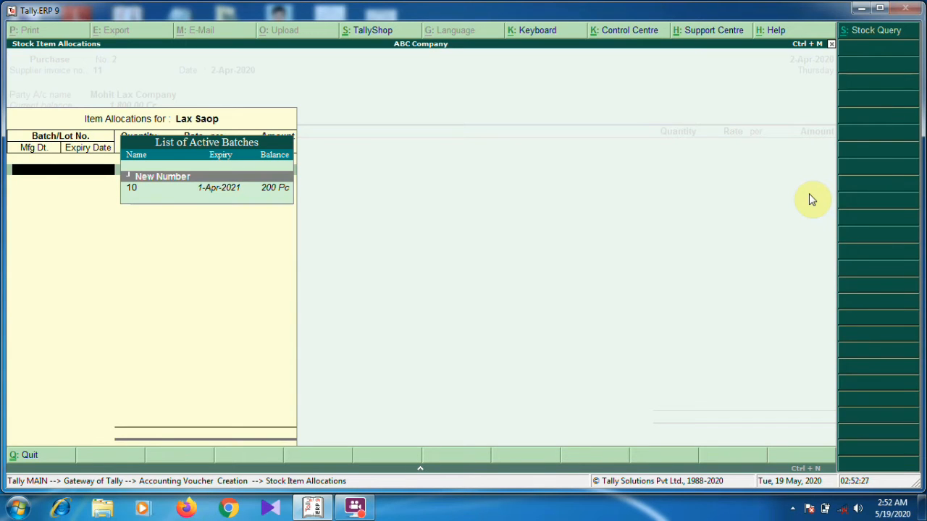
key(Down)
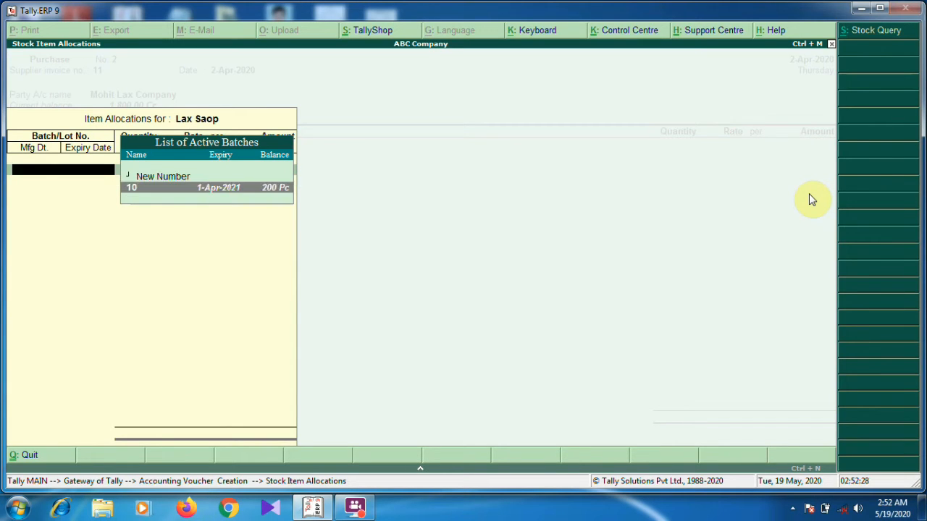
key(Up)
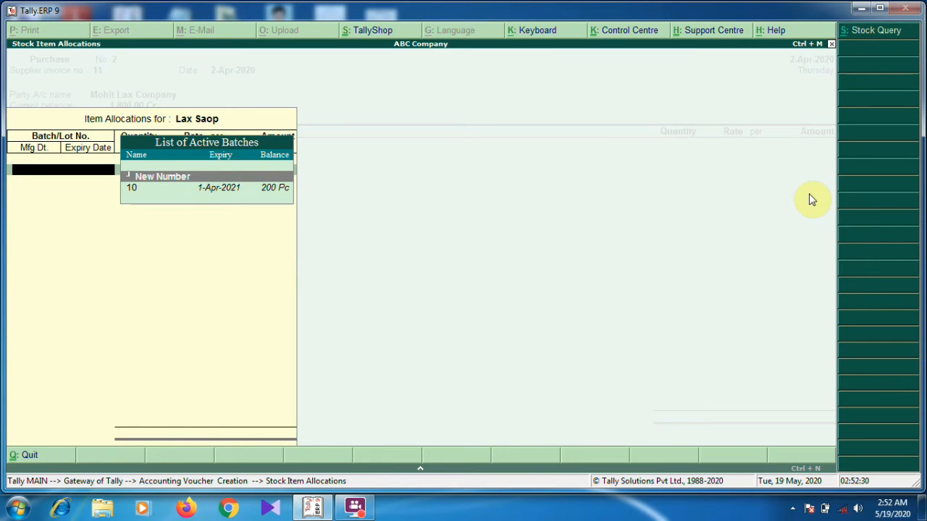
key(Return)
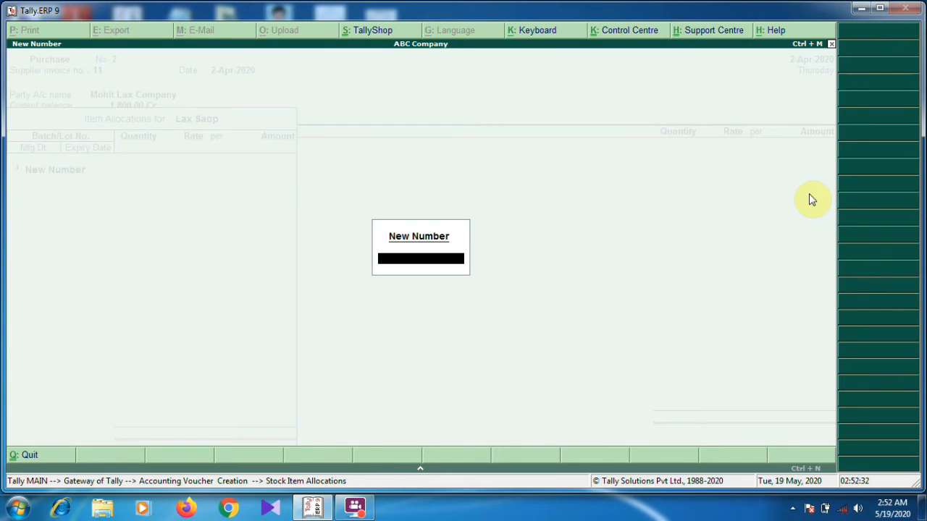
text(11)
key(Return)
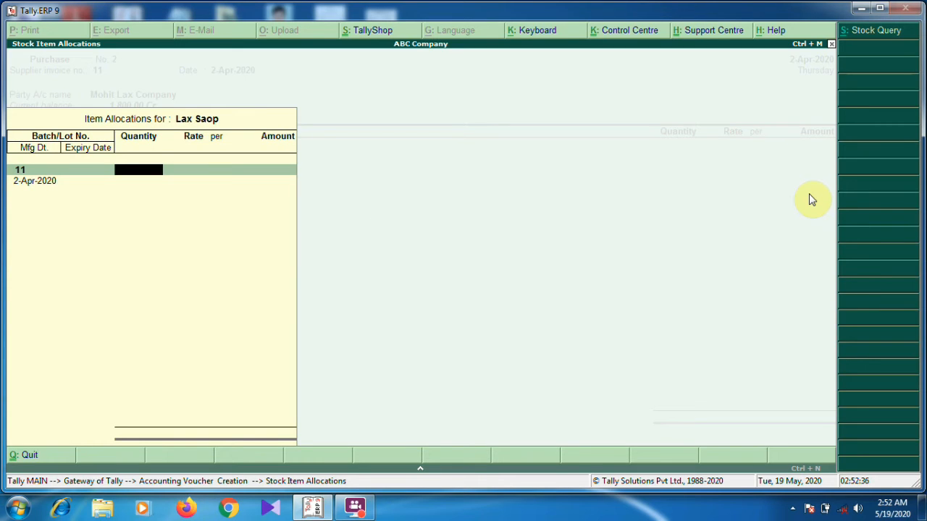
- Set batch 11's quantity to 10 Pc at a rate of 9 per Pc, with 1/4/20 as the manufacturing date
text(2)
key(BackSpace)
text(10)
key(Return)
key(Return)
key(Return)
key(Return)
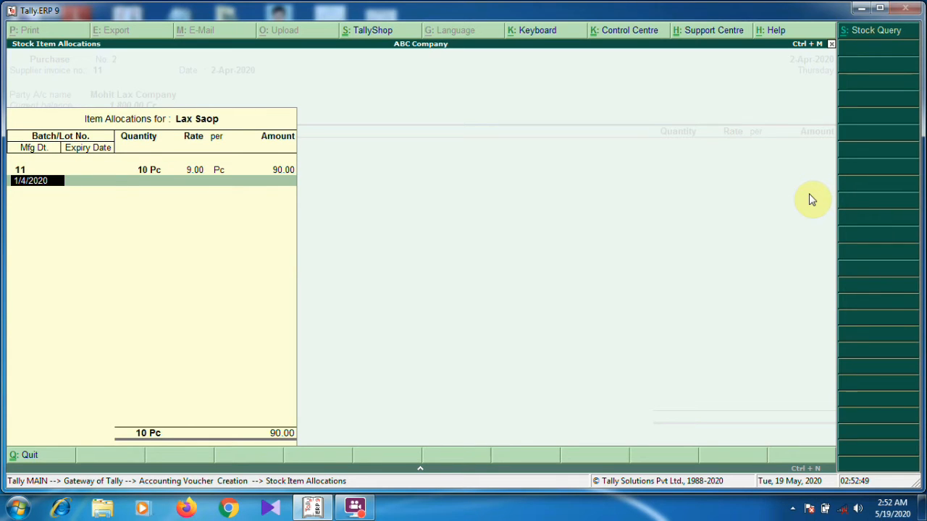
key(Return)
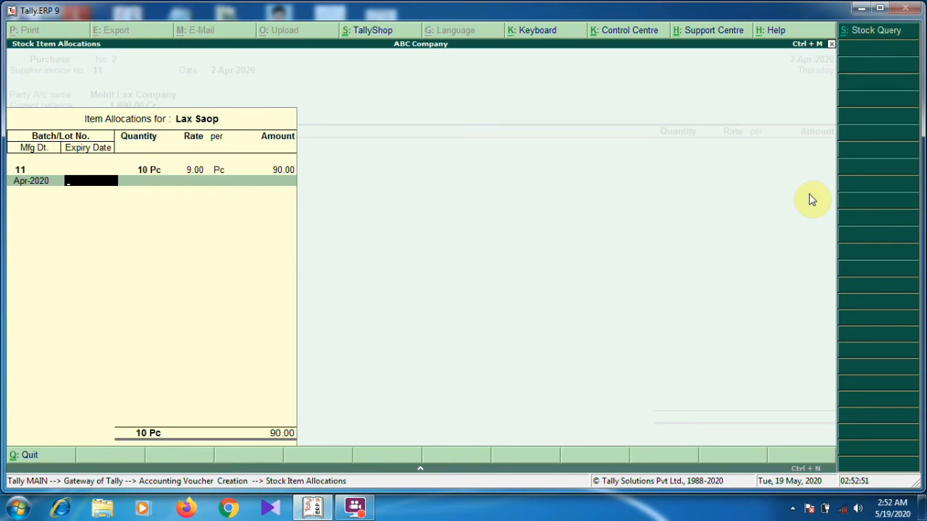
key(BackSpace)
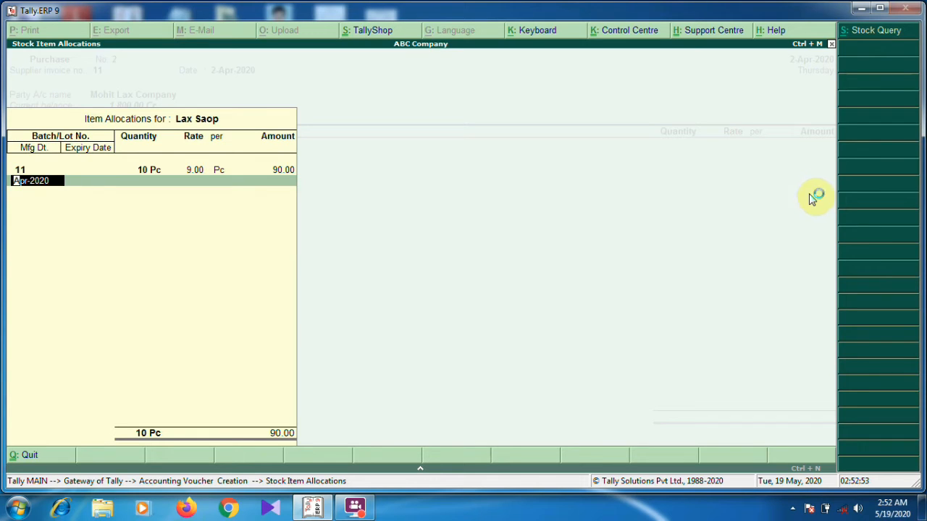
text(1/4/20)
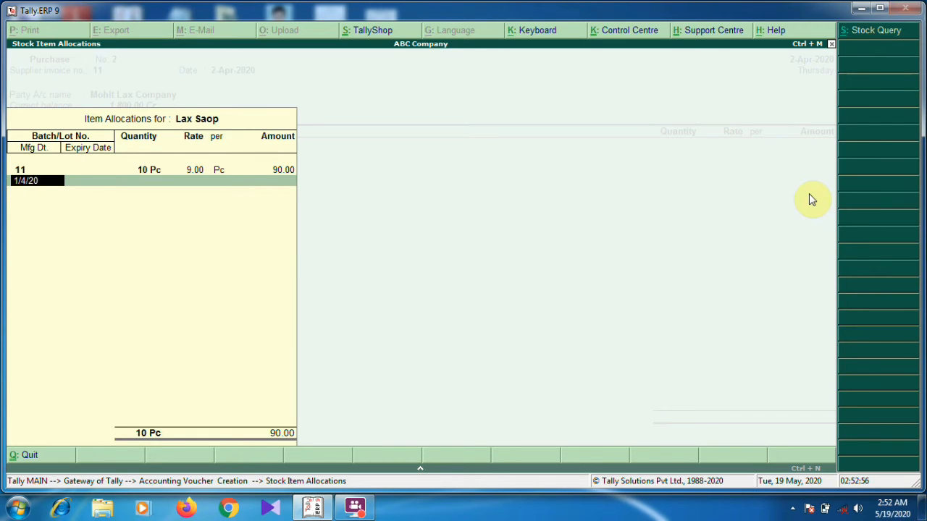
key(Return)
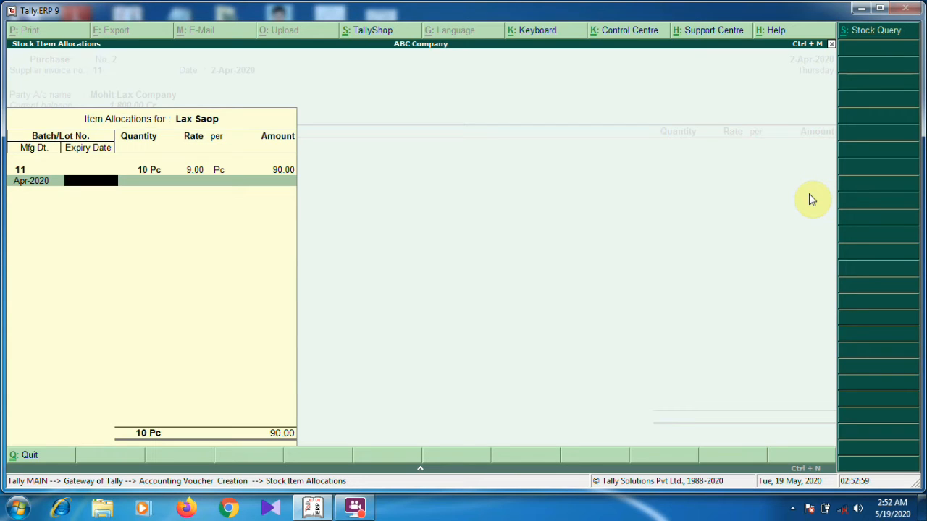
- Set batch 11's expiry date to 1/4/21 and complete its item allocation
text(1/4/21)
key(Return)
key(Return)
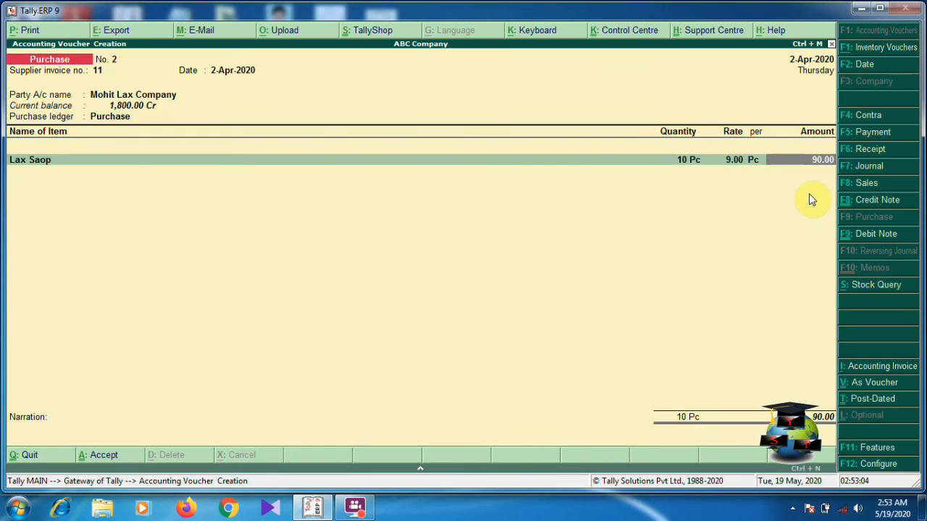
- Accept the Lax Saop line and save the purchase voucher for supplier invoice 11, leaving the narration blank
key(Return)
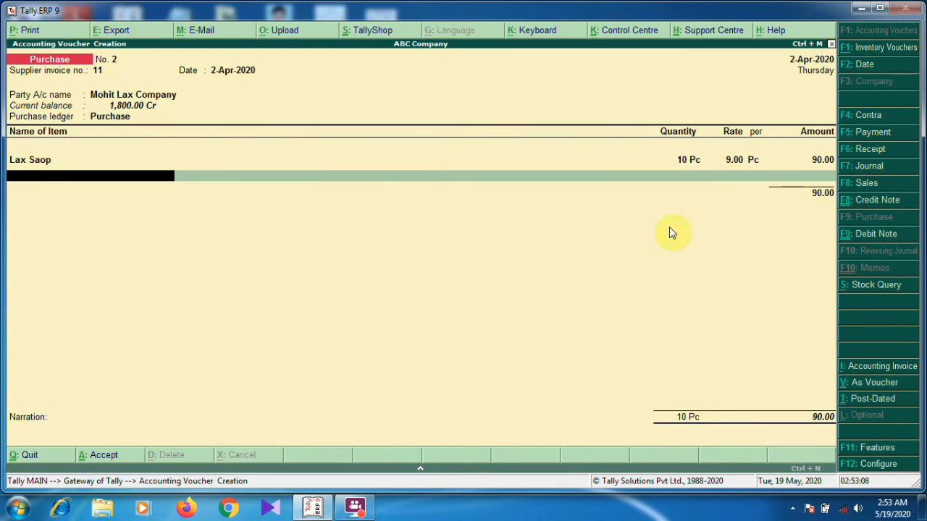
key(Return)
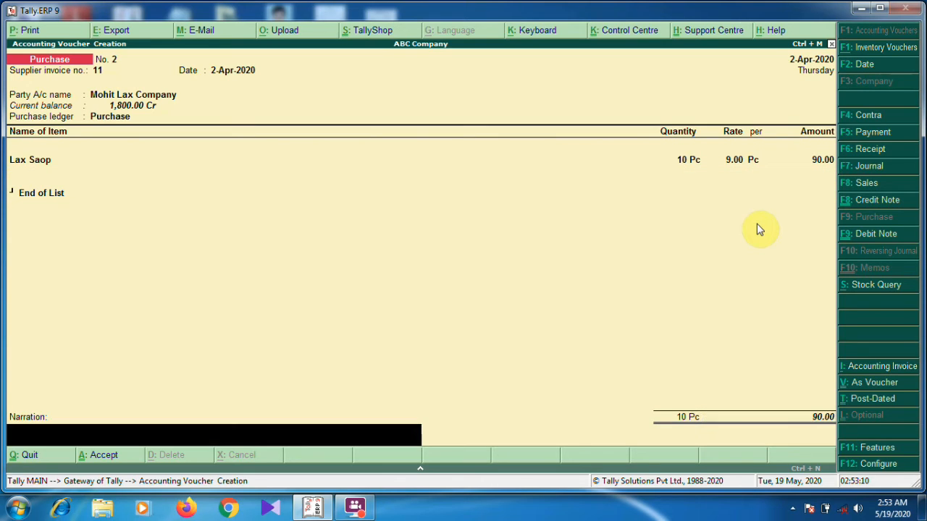
key(Return)
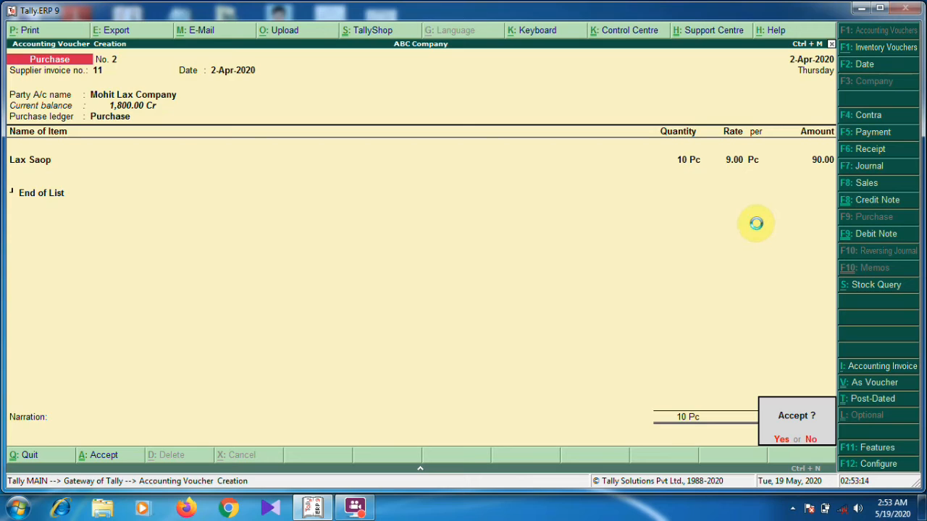
key(Return)
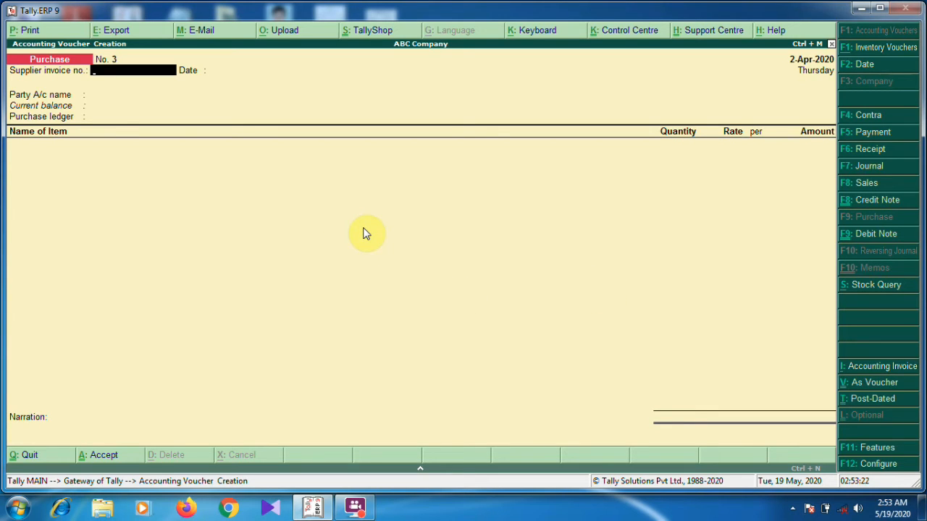
- Reopen the saved 2-Apr-2020 purchase voucher and examine the batch and date details in its enlarged print preview
key(Page_Up)
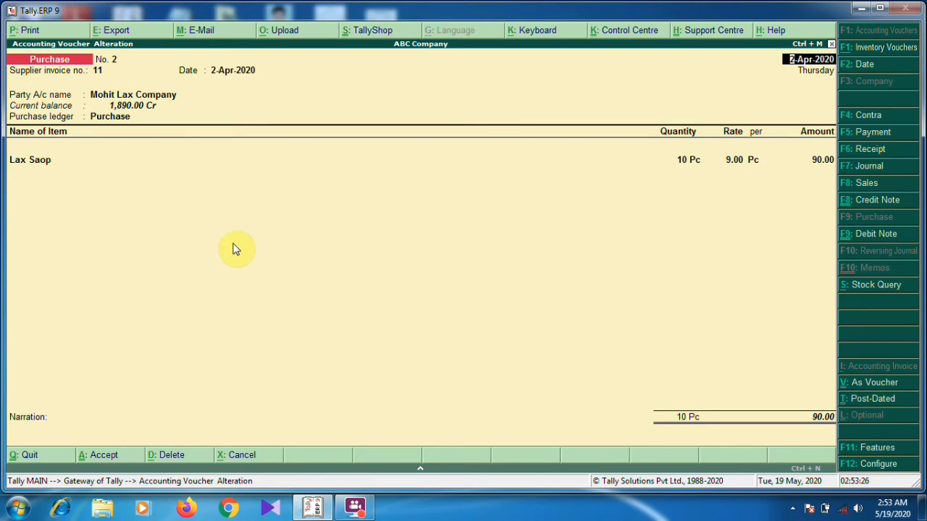
click(40, 31)
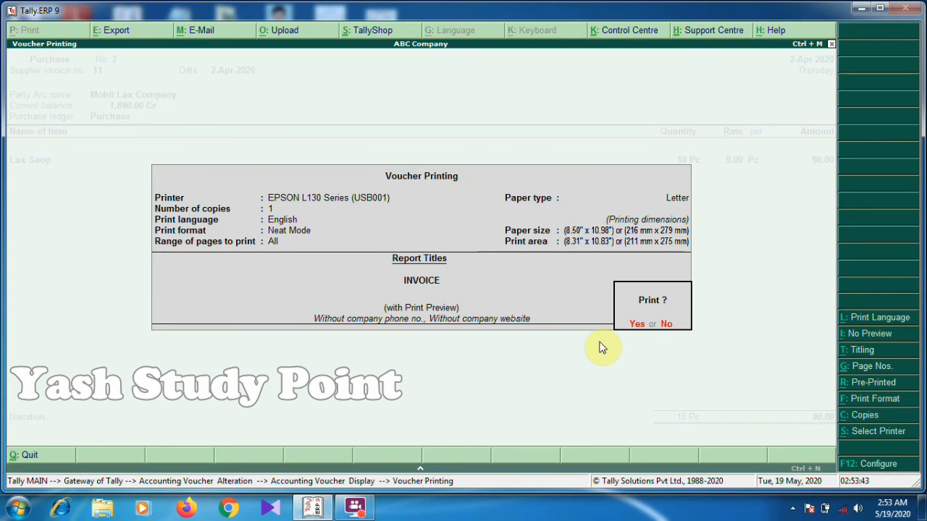
key(Return)
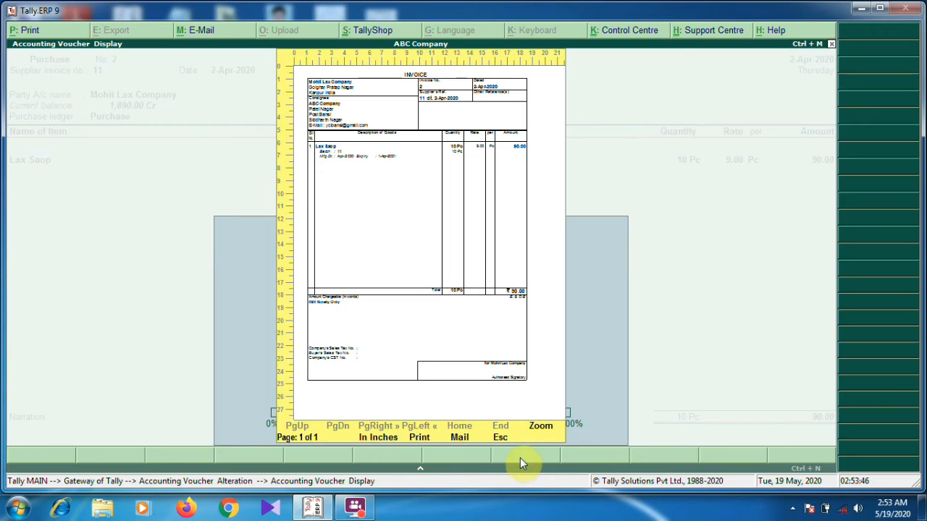
click(541, 428)
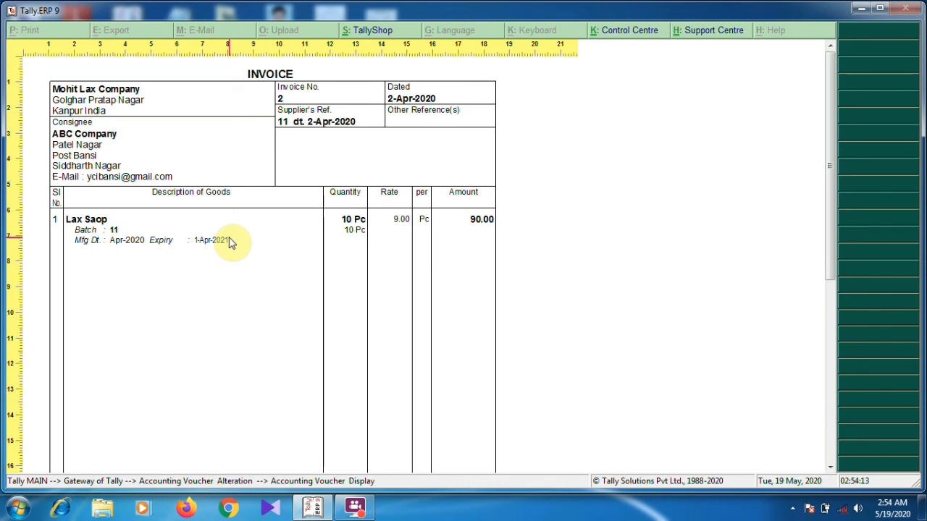
key(Escape)
key(Escape)
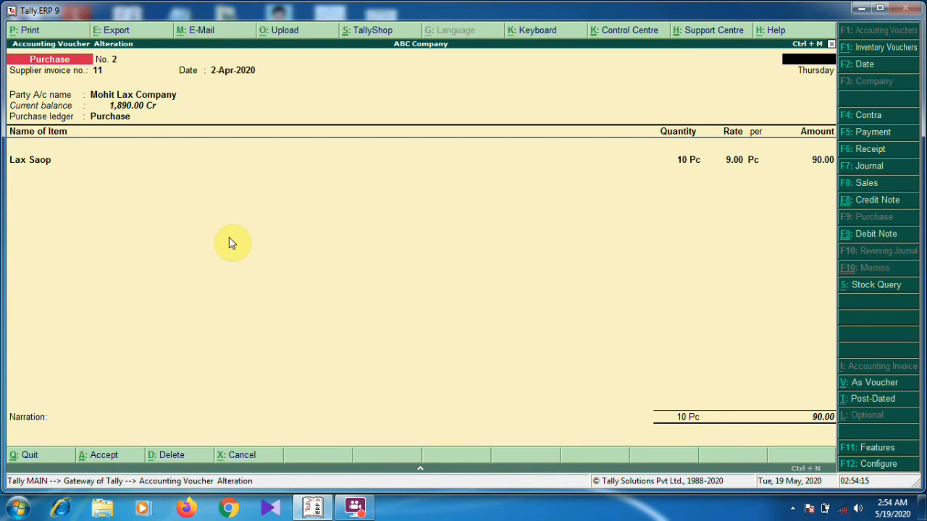
- Leave the purchase voucher and start a sales voucher with reference number 50
key(Escape)
key(y)
click(876, 182)
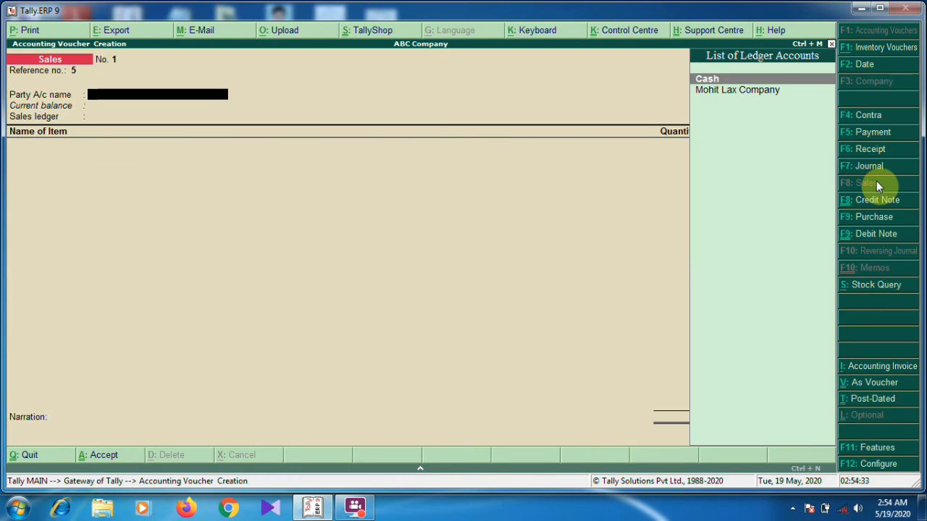
key(BackSpace)
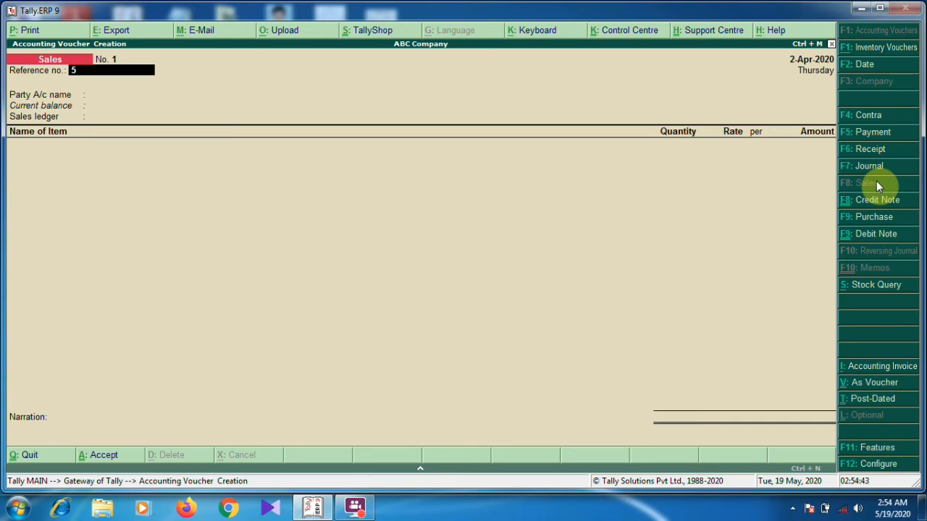
text(0)
key(Return)
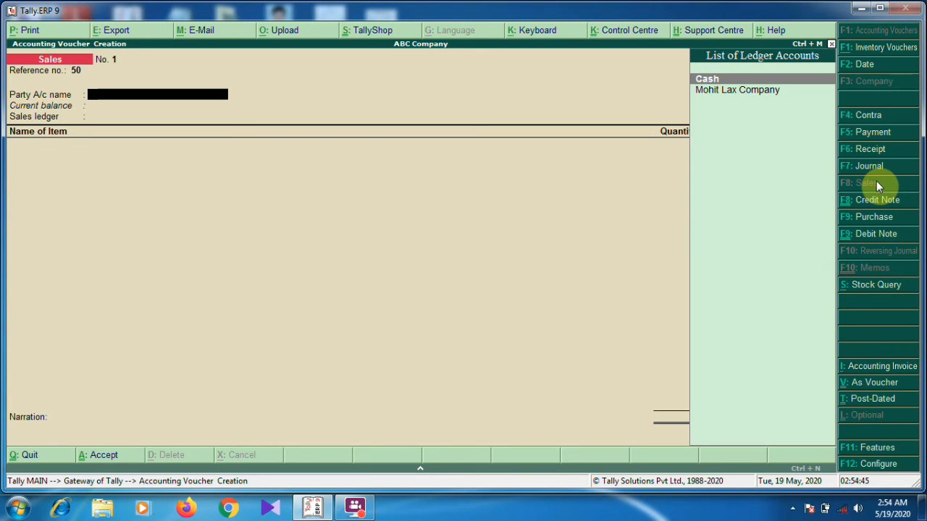
- Choose Cash as the party, leave the despatch, order and buyer details at their defaults, and select Sales as the sales ledger
key(Return)
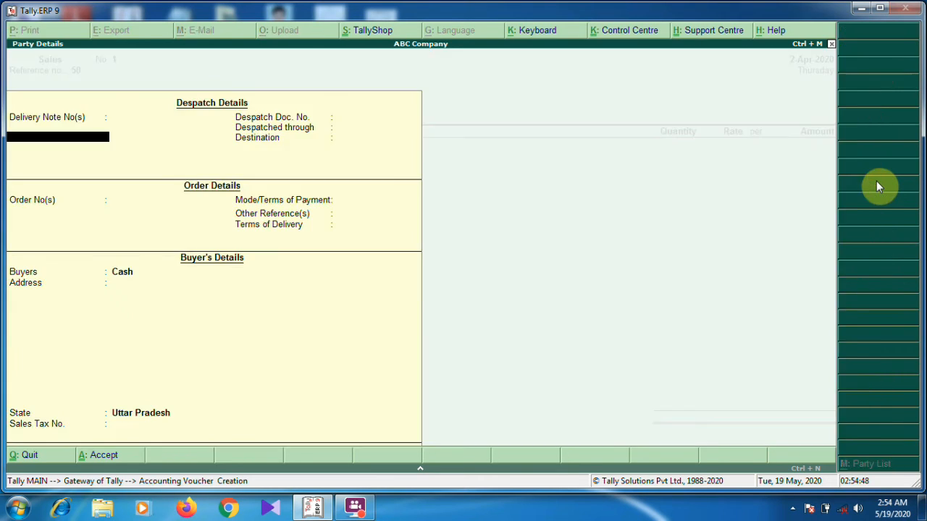
key(Return)
key(Return)
key(Return)
key(Return)
key(Return)
key(Return)
key(Return)
key(Return)
key(Return)
key(Return)
key(Return)
key(Return)
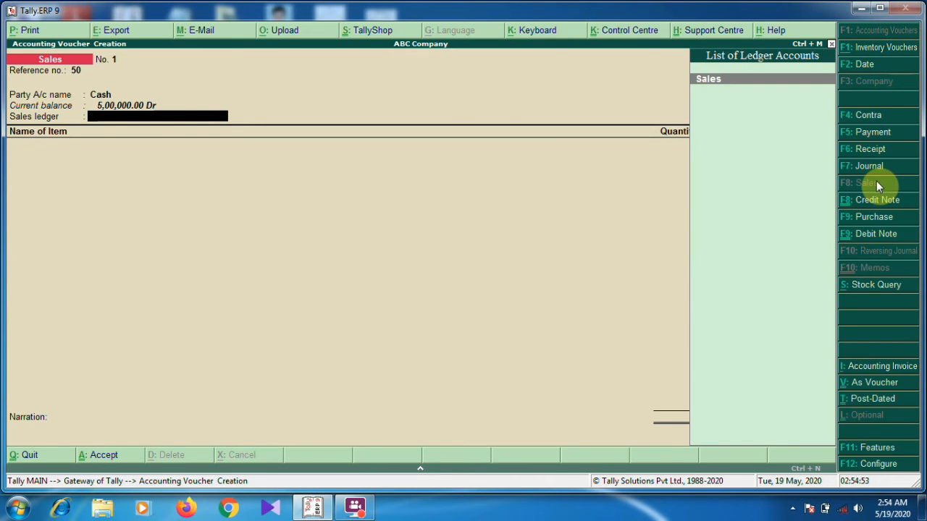
key(Return)
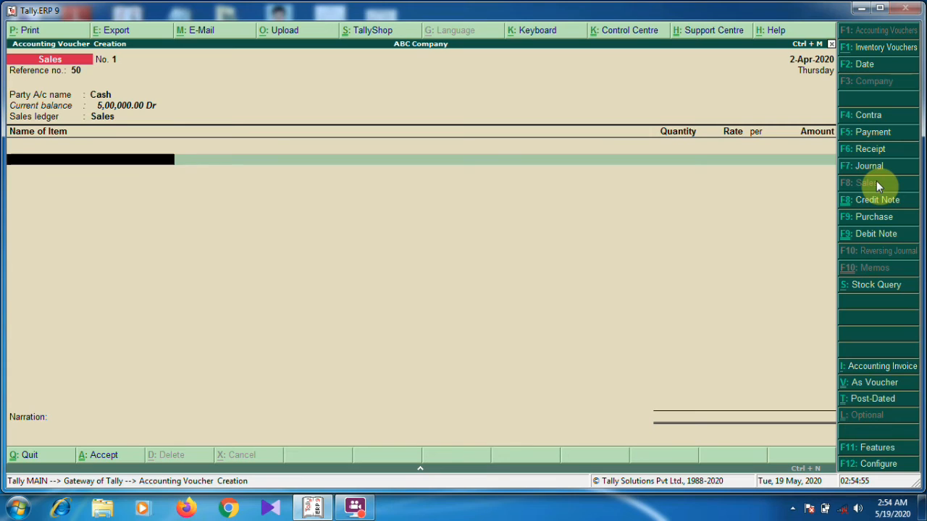
- Add Lax Saop from batch 10 to the sale with a quantity of 50 Pc at a rate of 10 per Pc
text(L)
key(Return)
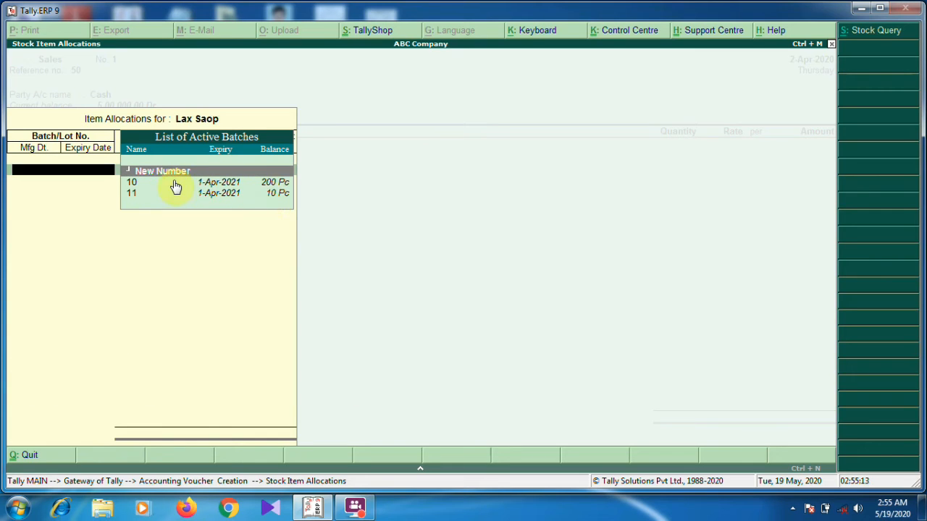
click(244, 185)
click(244, 184)
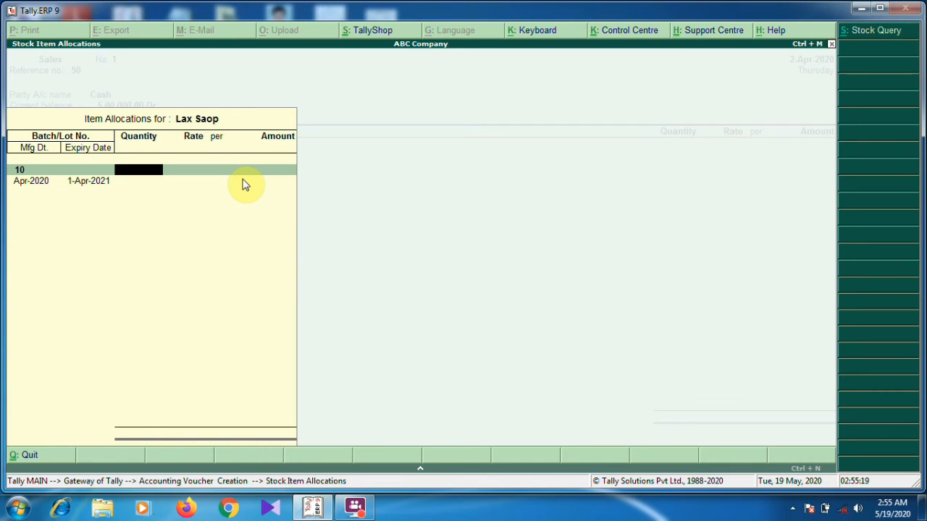
text(50)
key(Return)
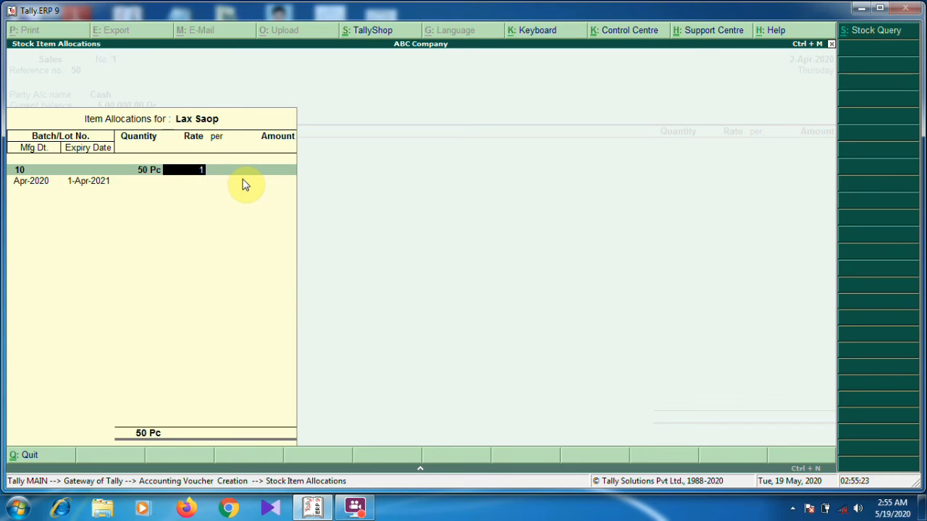
text(10)
key(Return)
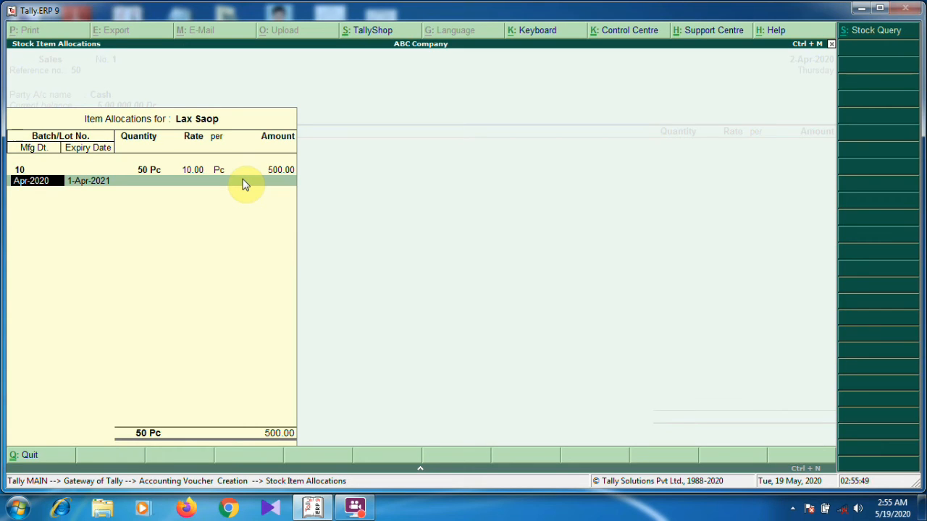
- Keep batch 10's manufacturing and expiry dates, complete the Lax Saop allocation and save the sales voucher
key(Return)
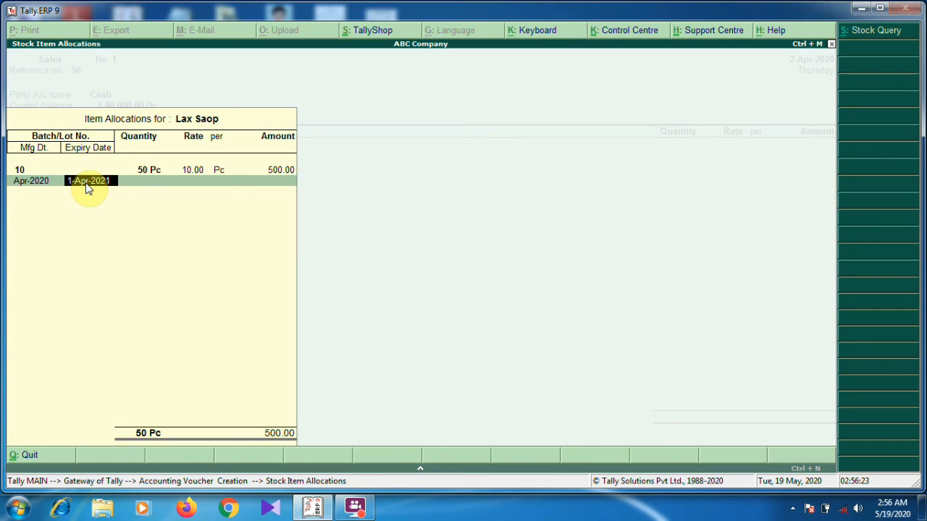
key(Return)
key(Return)
key(Return)
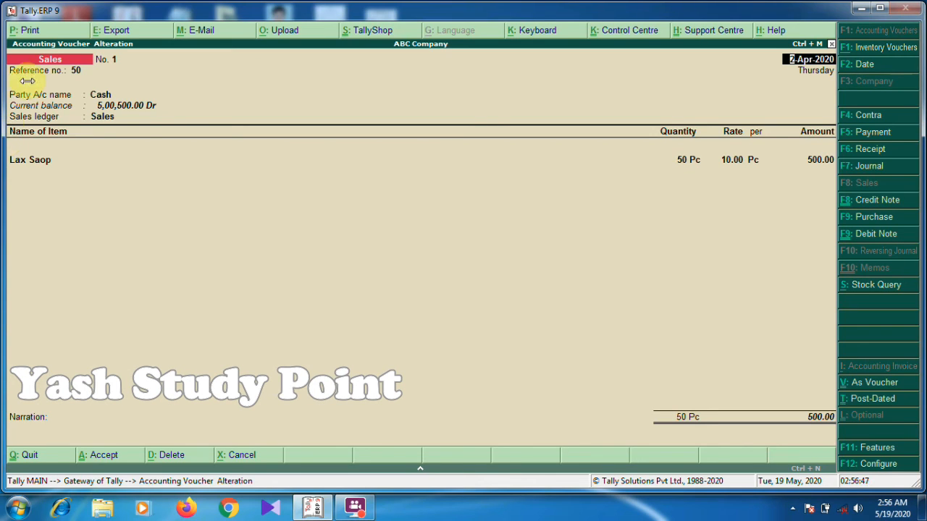
- Examine the batch, manufacturing and expiry details in the sales invoice's enlarged print preview and return to the voucher
click(29, 30)
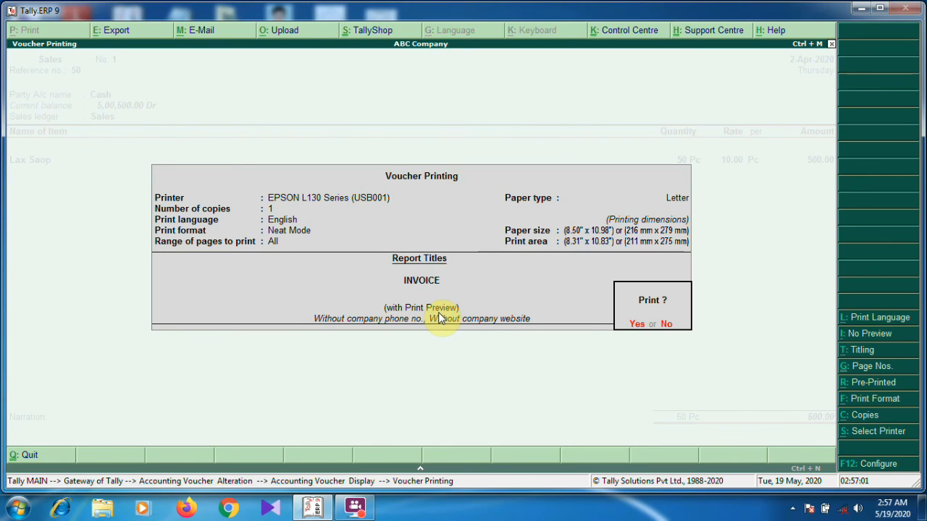
key(Return)
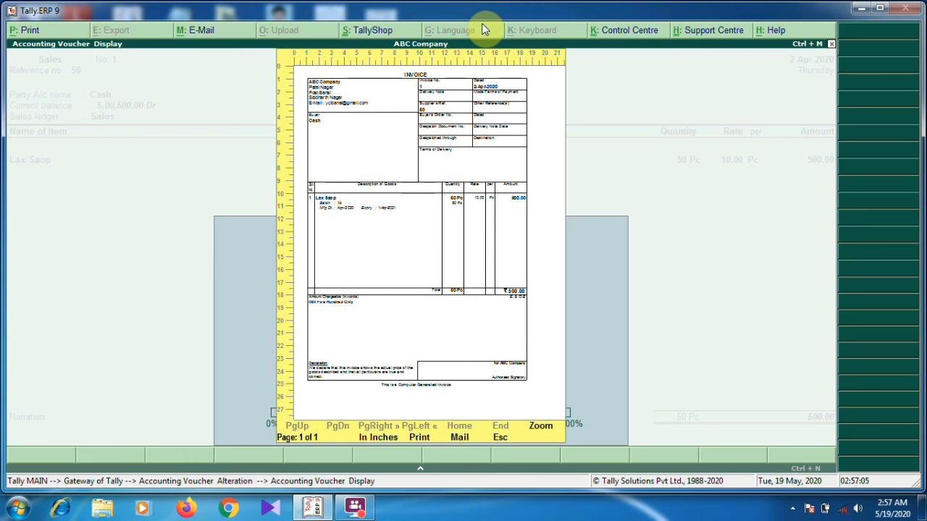
click(538, 428)
scroll(176, 155, down, 1)
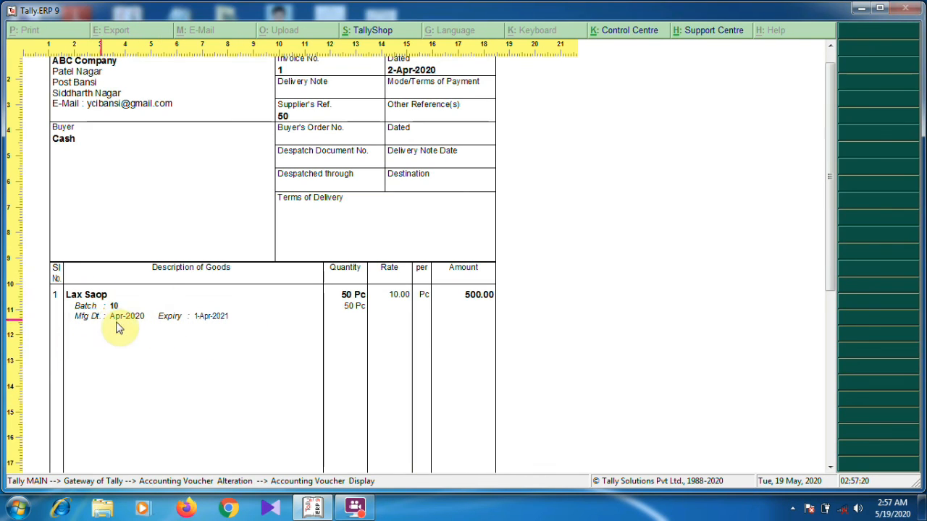
scroll(133, 330, down, 2)
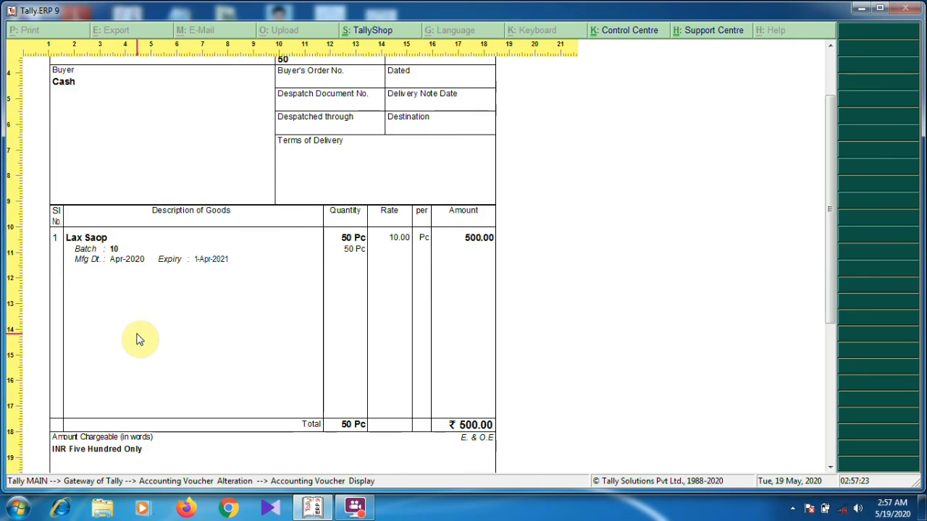
scroll(138, 335, up, 3)
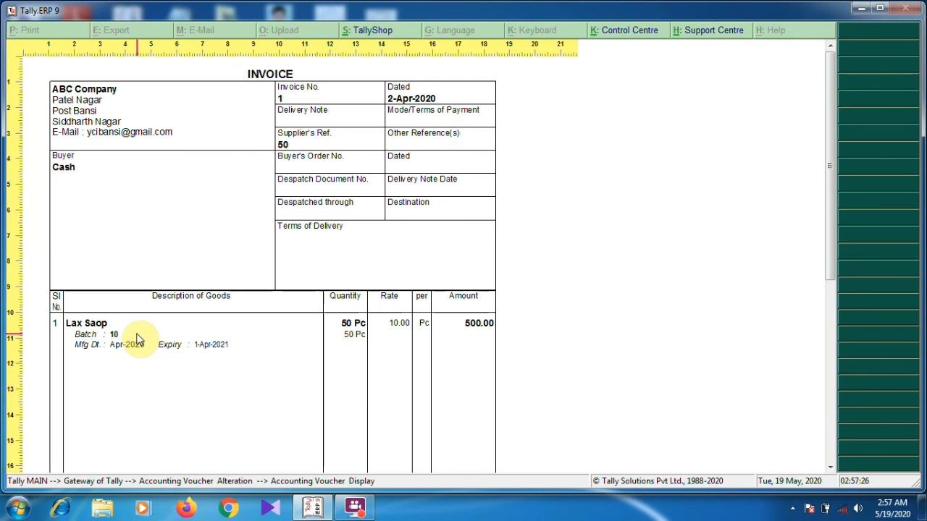
key(Escape)
key(Escape)
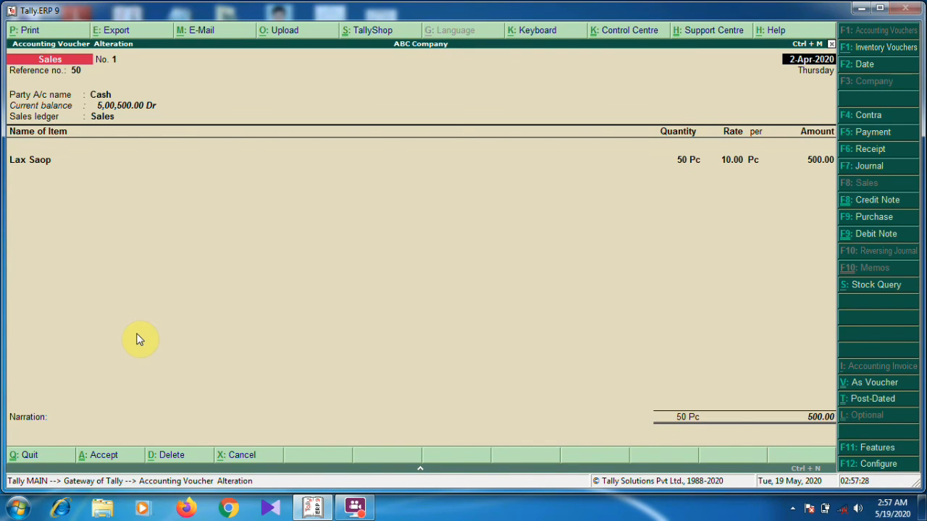